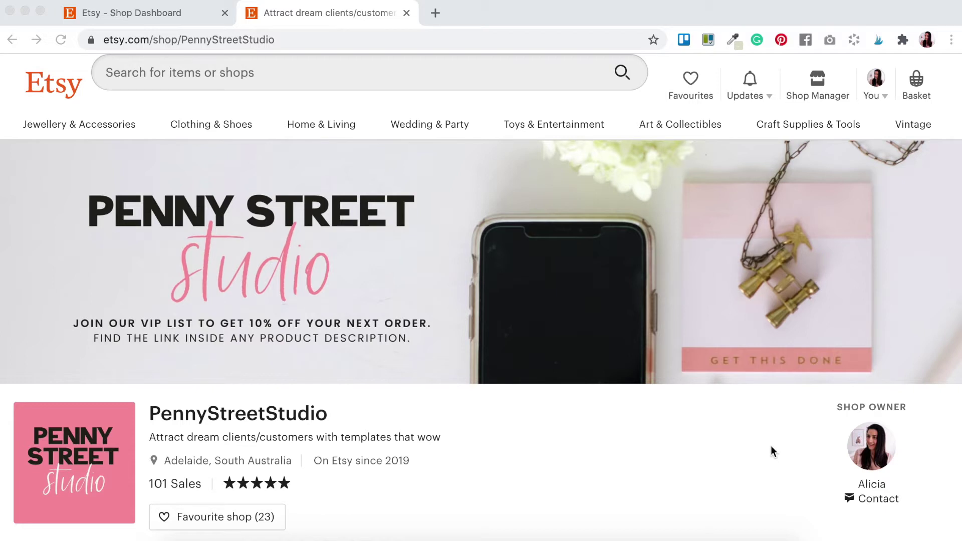
- Expand the full announcement on the PennyStreetStudio shop page and read its welcome text and discount offer
{"action": "left_click", "coordinate": [772, 450]}
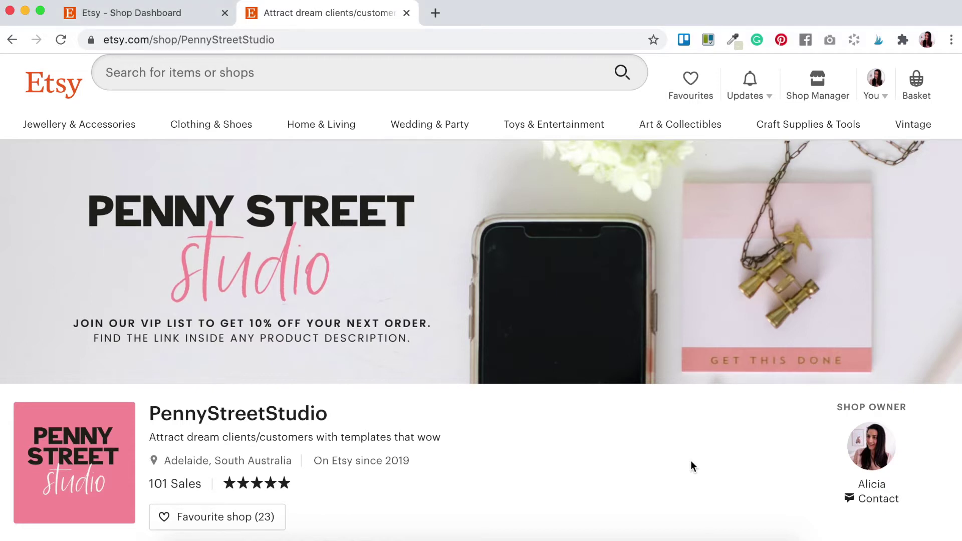
{"action": "scroll", "coordinate": [691, 466], "scroll_direction": "down", "scroll_amount": 4}
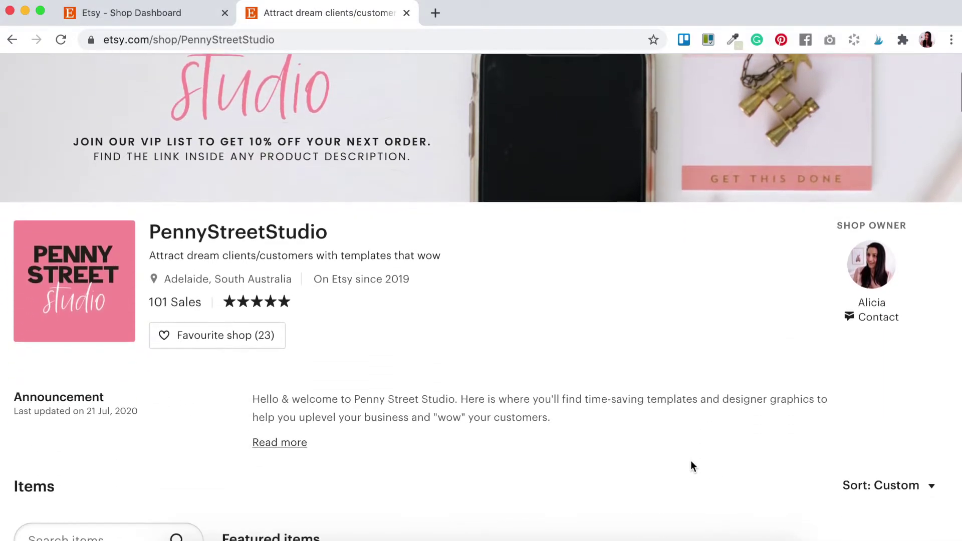
{"action": "scroll", "coordinate": [691, 461], "scroll_direction": "down", "scroll_amount": 1}
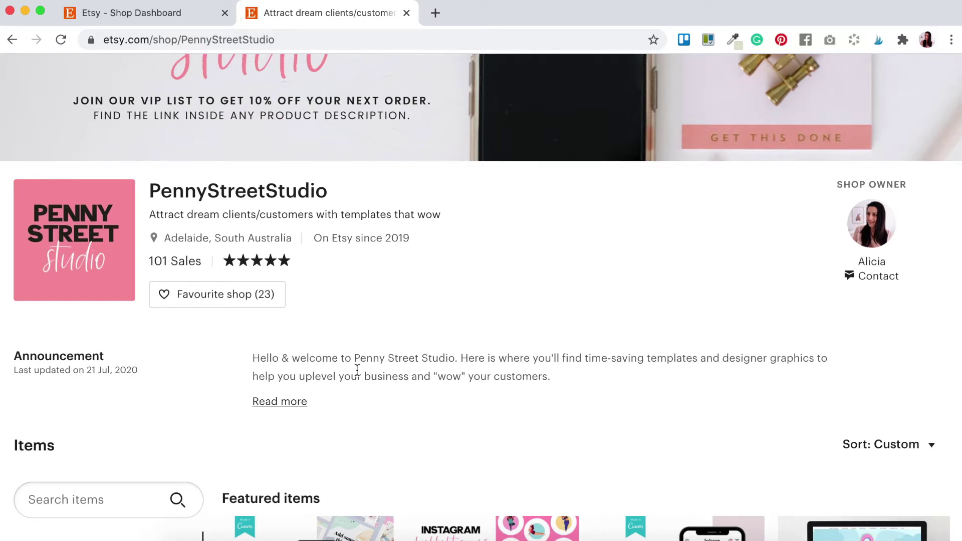
{"action": "left_click", "coordinate": [288, 405]}
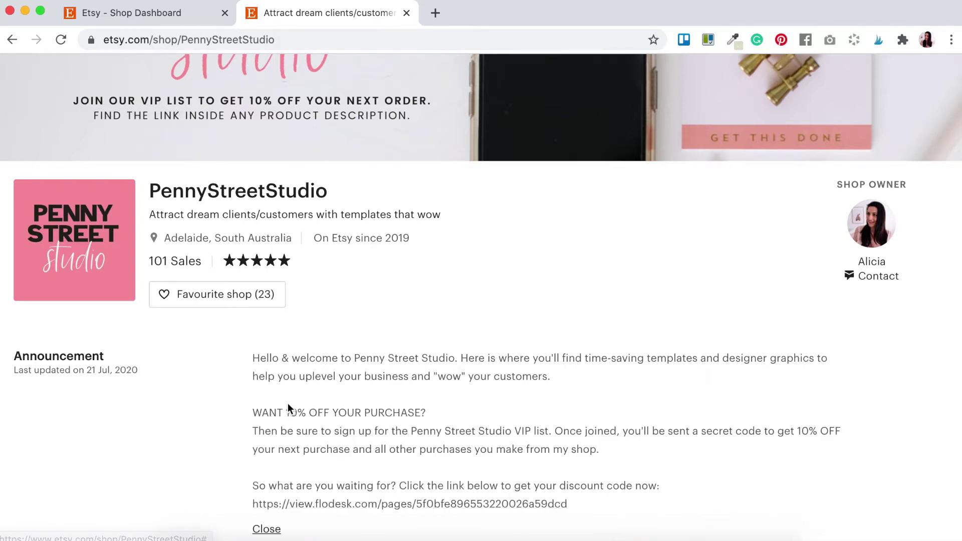
{"action": "scroll", "coordinate": [489, 435], "scroll_direction": "down", "scroll_amount": 1}
{"action": "scroll", "coordinate": [490, 436], "scroll_direction": "down", "scroll_amount": 2}
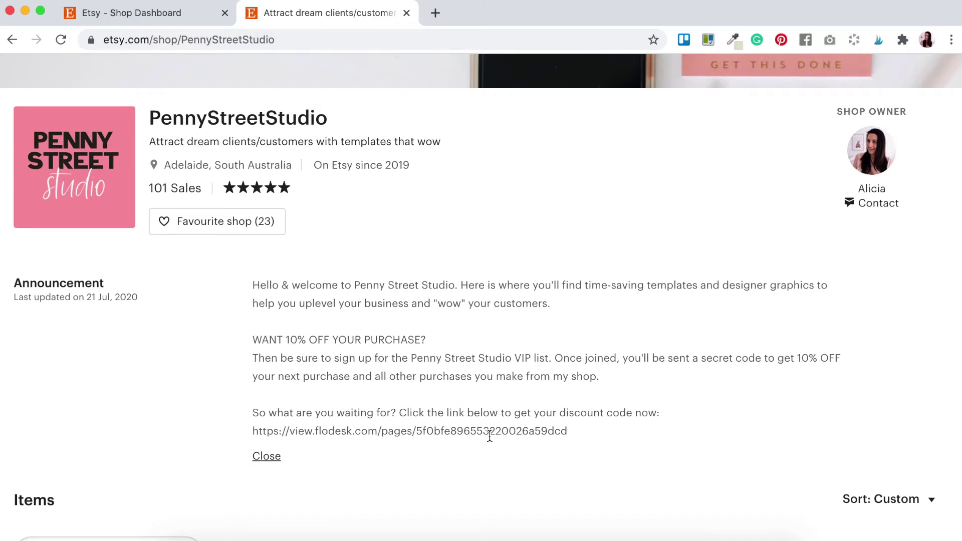
{"action": "scroll", "coordinate": [650, 359], "scroll_direction": "down", "scroll_amount": 2}
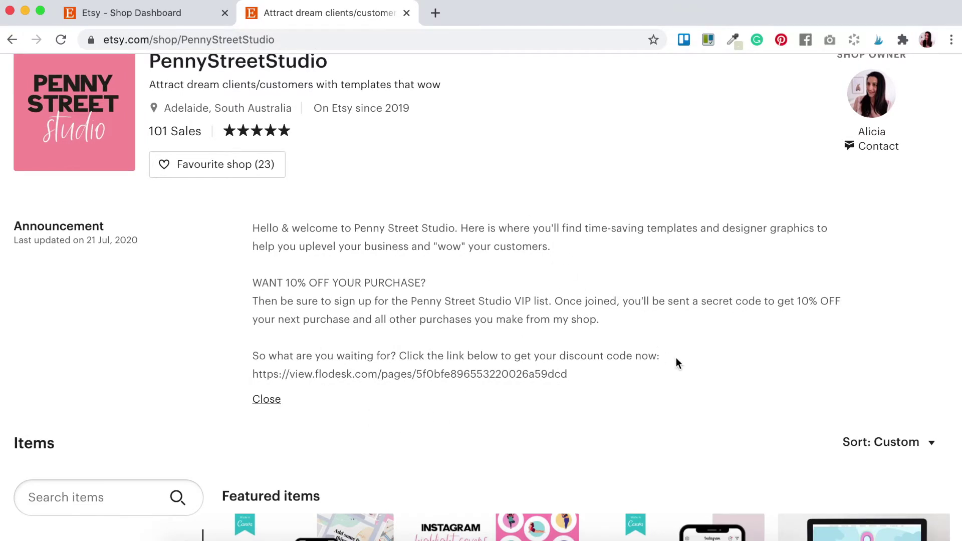
- Look through the shop's featured items, full item list and customer reviews
{"action": "scroll", "coordinate": [677, 360], "scroll_direction": "down", "scroll_amount": 10}
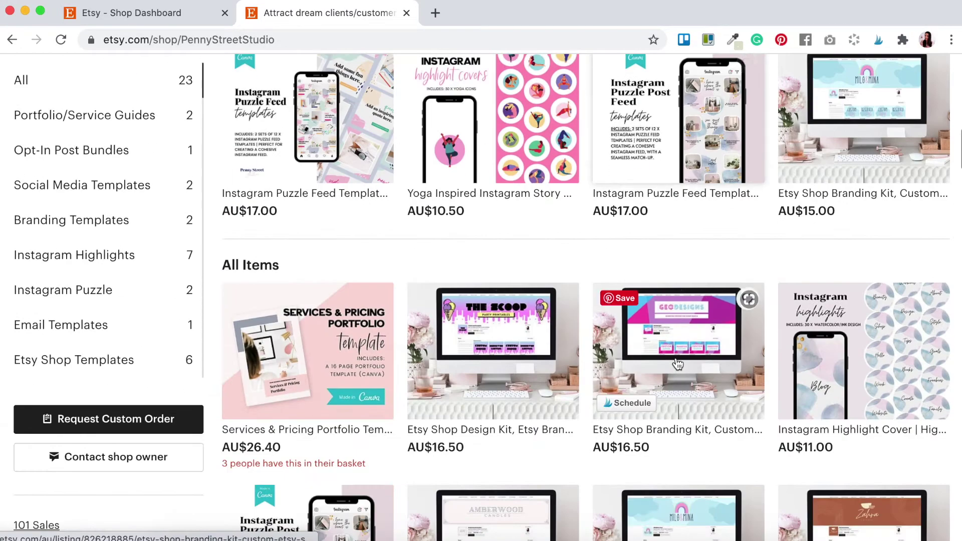
{"action": "scroll", "coordinate": [678, 365], "scroll_direction": "down", "scroll_amount": 15}
{"action": "scroll", "coordinate": [677, 365], "scroll_direction": "down", "scroll_amount": 20}
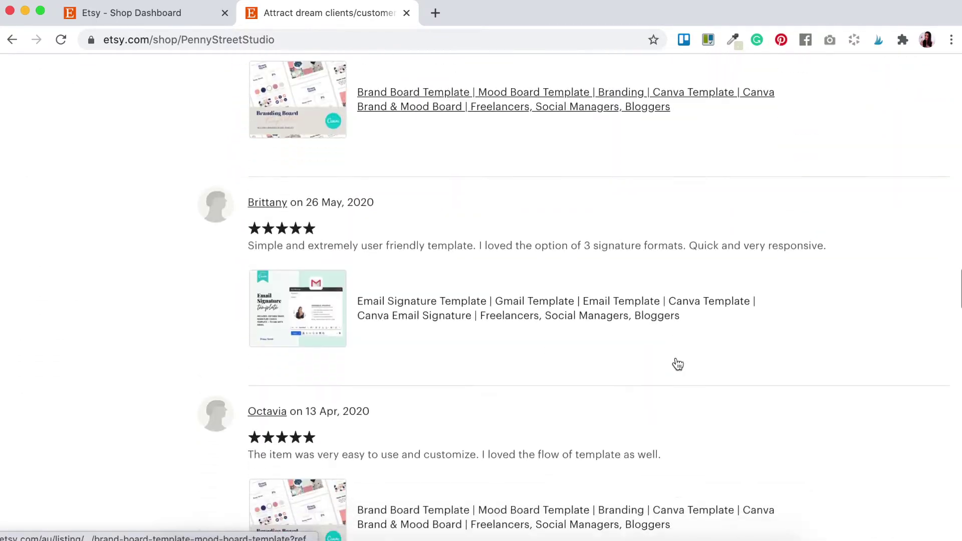
{"action": "scroll", "coordinate": [678, 364], "scroll_direction": "down", "scroll_amount": 20}
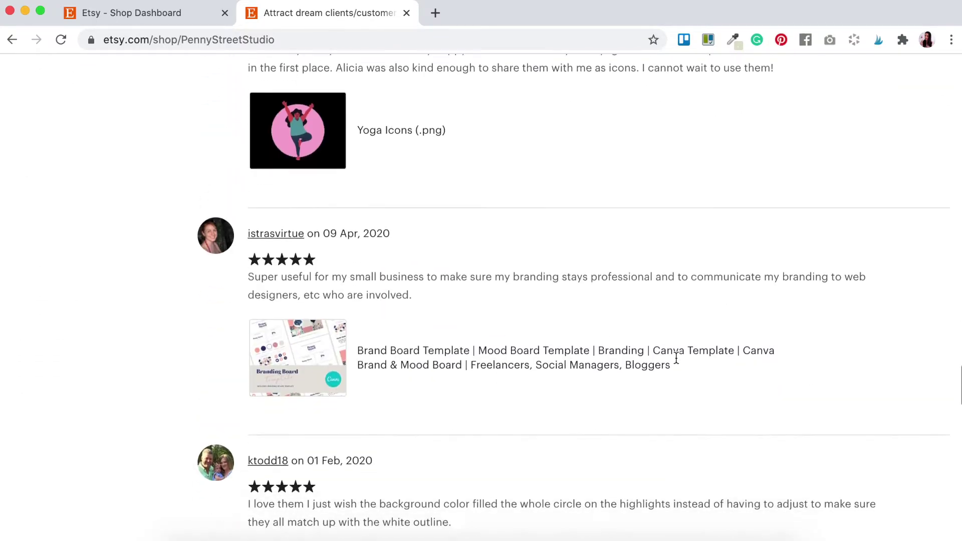
{"action": "scroll", "coordinate": [676, 359], "scroll_direction": "down", "scroll_amount": 15}
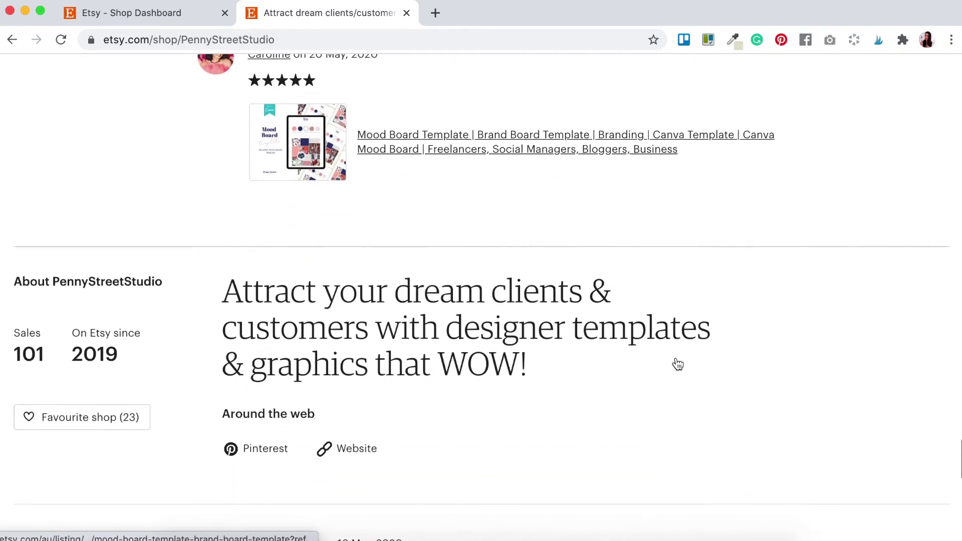
- Examine the shop's About section, web links and shop policies, and return to the shop banner
{"action": "scroll", "coordinate": [678, 365], "scroll_direction": "down", "scroll_amount": 2}
{"action": "scroll", "coordinate": [677, 361], "scroll_direction": "down", "scroll_amount": 1}
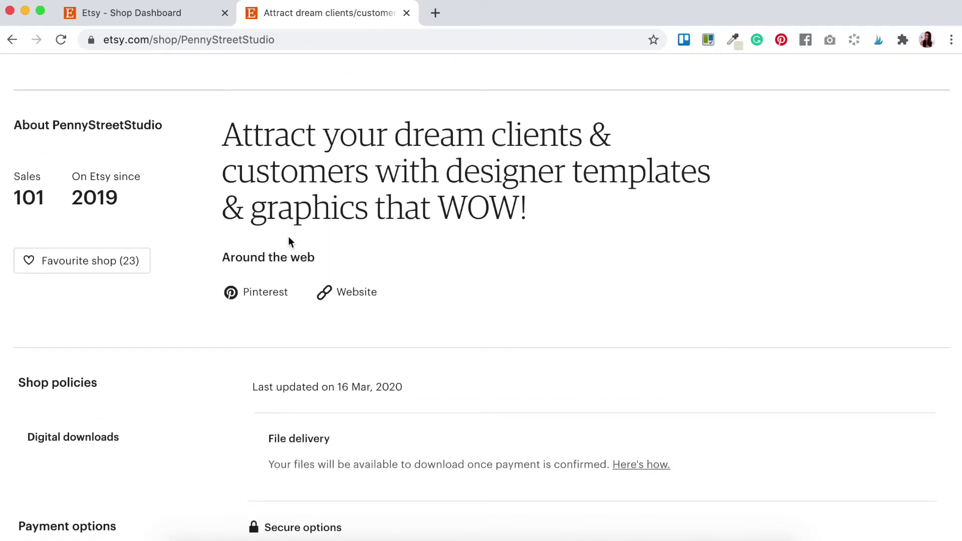
{"action": "scroll", "coordinate": [620, 288], "scroll_direction": "down", "scroll_amount": 1}
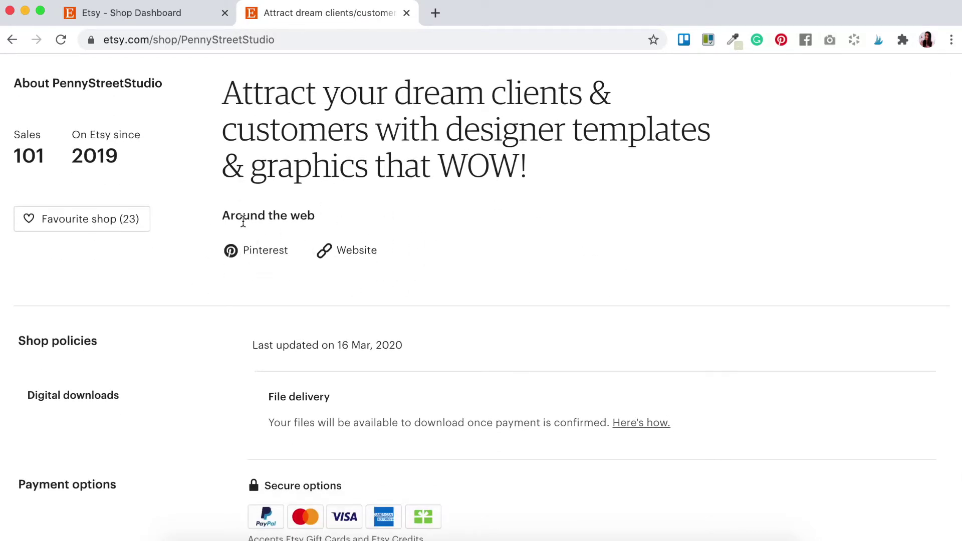
{"action": "scroll", "coordinate": [377, 270], "scroll_direction": "down", "scroll_amount": 3}
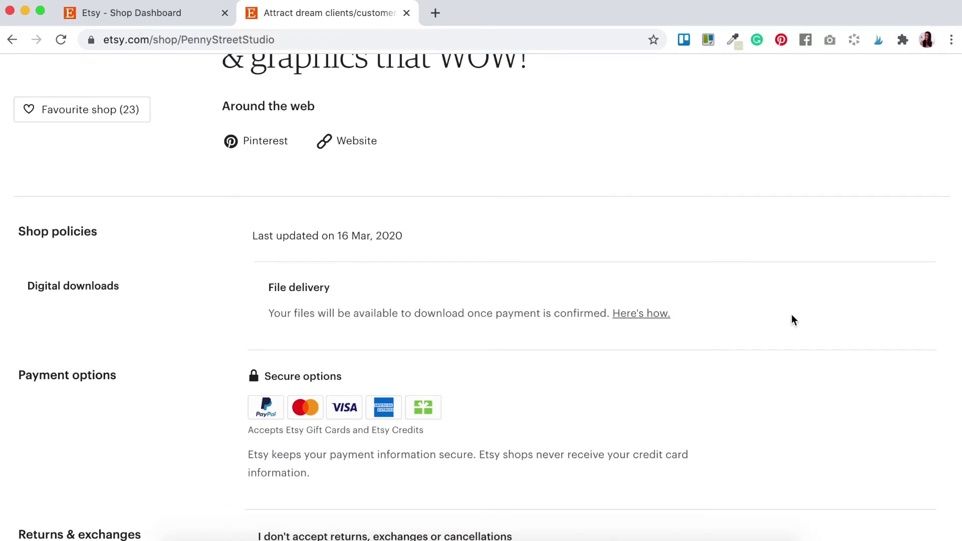
{"action": "scroll", "coordinate": [792, 314], "scroll_direction": "down", "scroll_amount": 1}
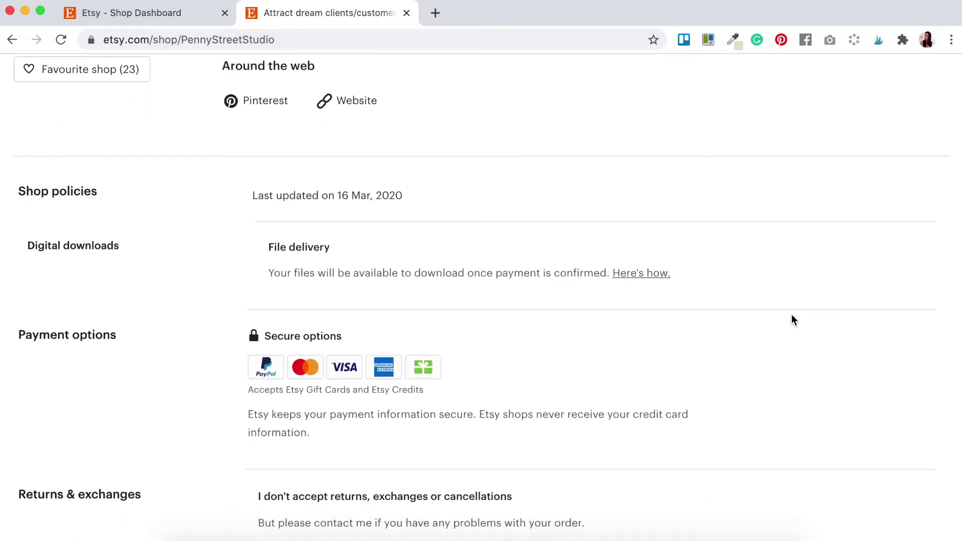
{"action": "scroll", "coordinate": [792, 315], "scroll_direction": "down", "scroll_amount": 2}
{"action": "scroll", "coordinate": [792, 315], "scroll_direction": "up", "scroll_amount": 5}
{"action": "scroll", "coordinate": [792, 315], "scroll_direction": "up", "scroll_amount": 15}
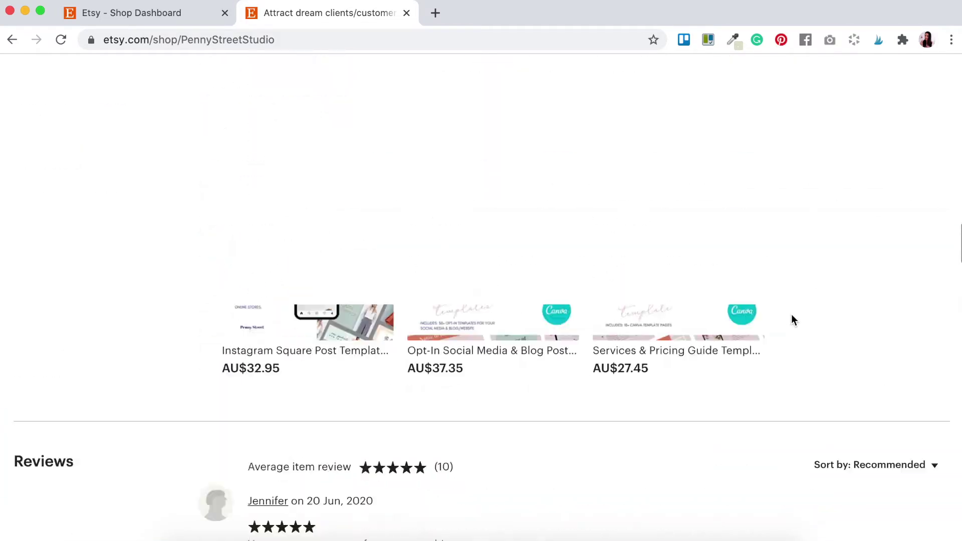
{"action": "scroll", "coordinate": [793, 319], "scroll_direction": "up", "scroll_amount": 20}
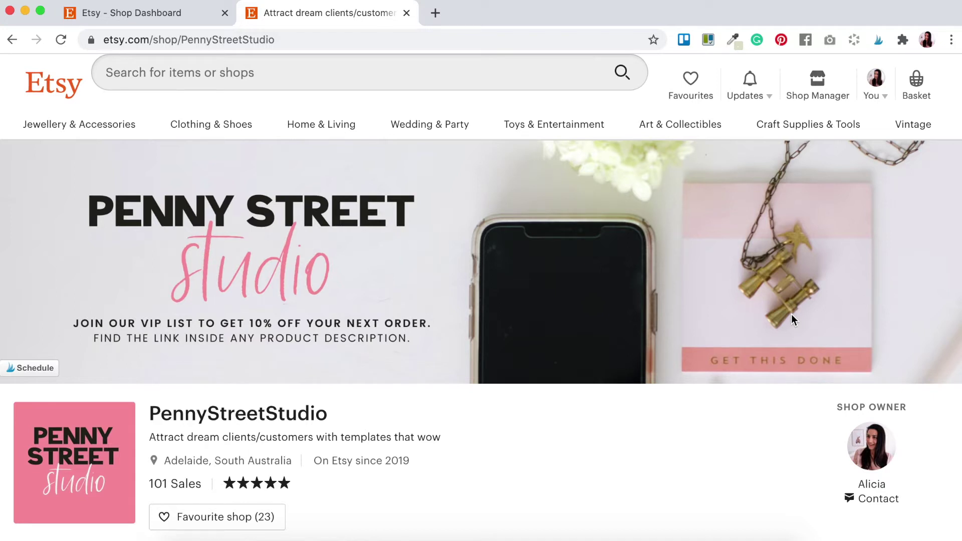
- Switch to the Shop Manager and open the Info & Appearance settings at the announcement and buyer message fields
{"action": "key", "text": "ctrl+shift+Tab"}
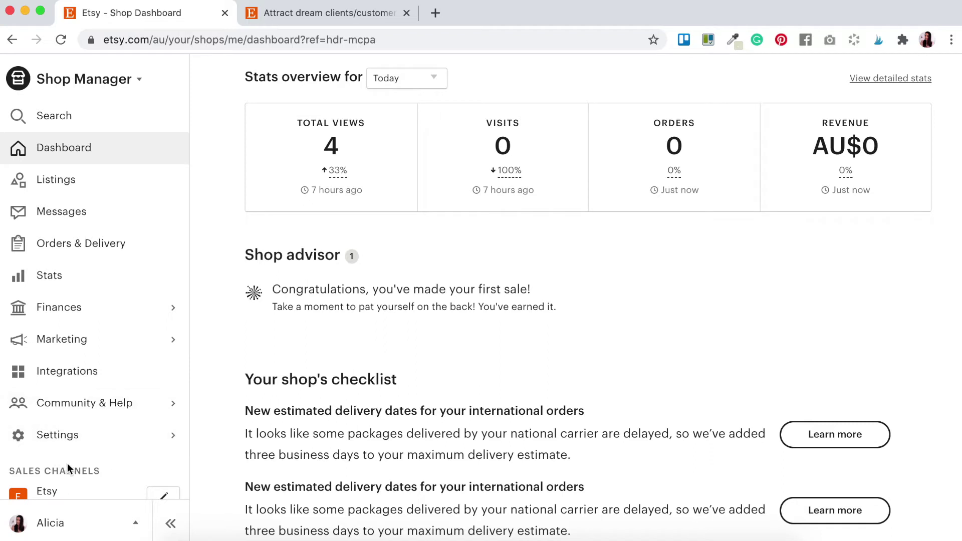
{"action": "left_click", "coordinate": [176, 441]}
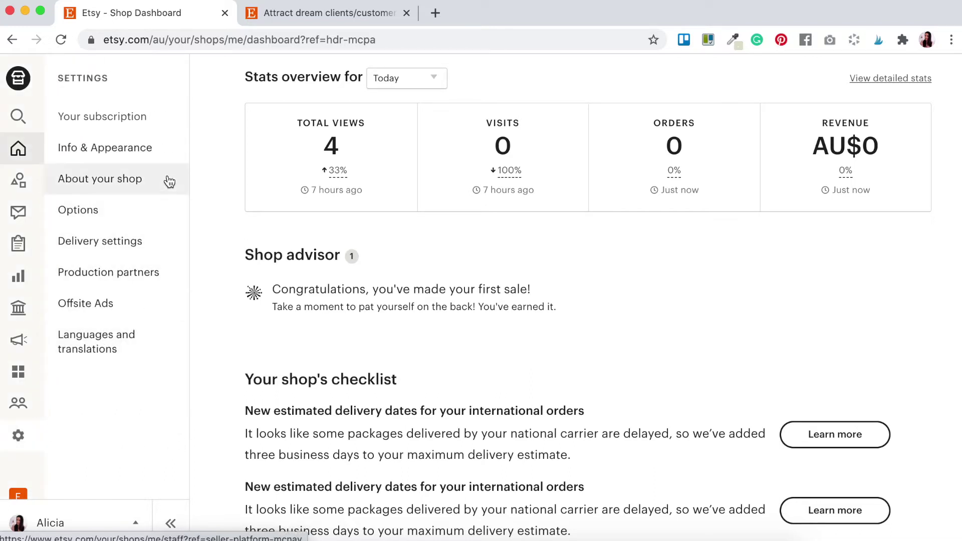
{"action": "left_click", "coordinate": [110, 153]}
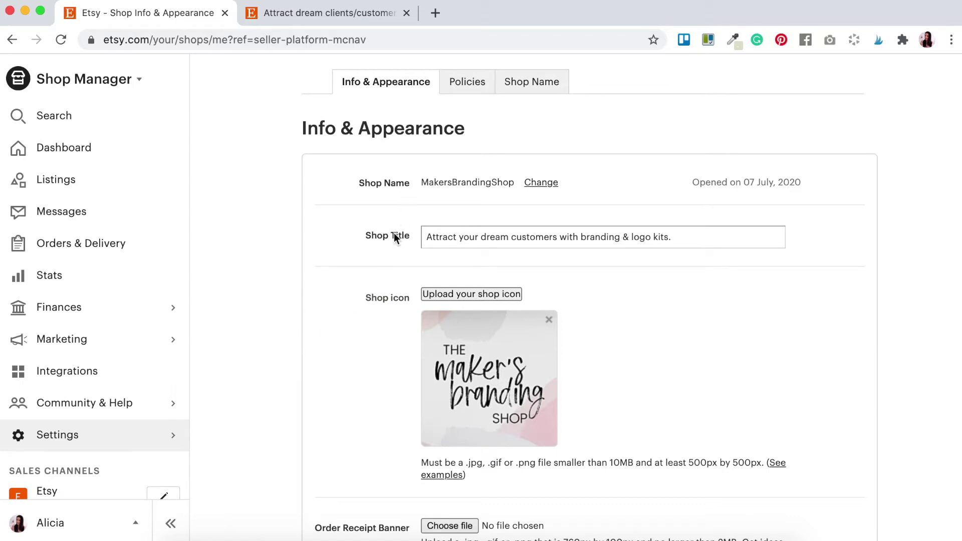
{"action": "scroll", "coordinate": [369, 383], "scroll_direction": "down", "scroll_amount": 6}
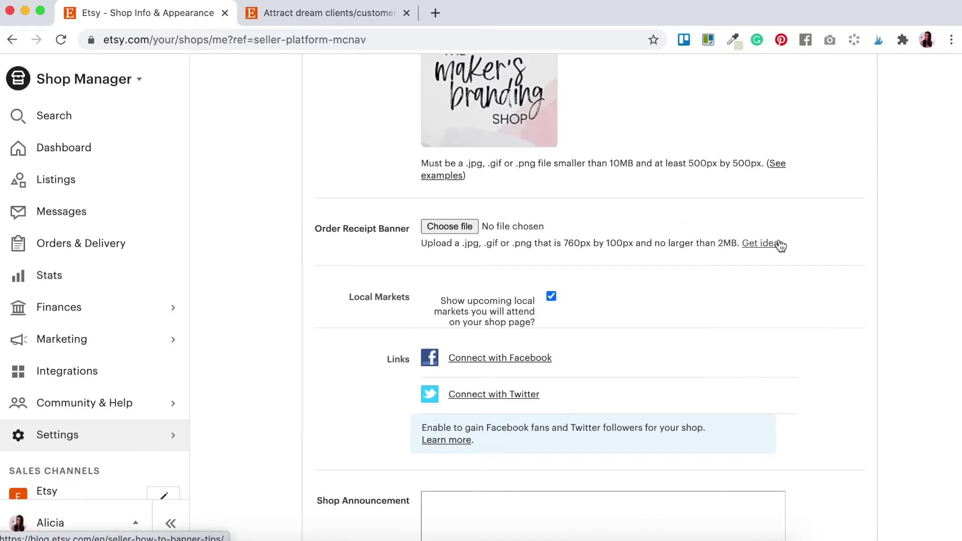
{"action": "scroll", "coordinate": [780, 245], "scroll_direction": "down", "scroll_amount": 4}
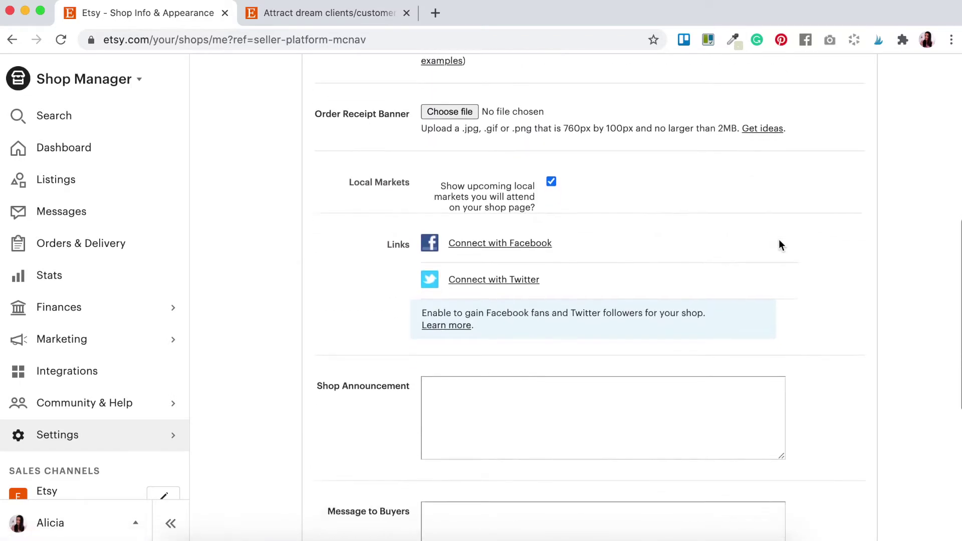
{"action": "scroll", "coordinate": [367, 275], "scroll_direction": "down", "scroll_amount": 1}
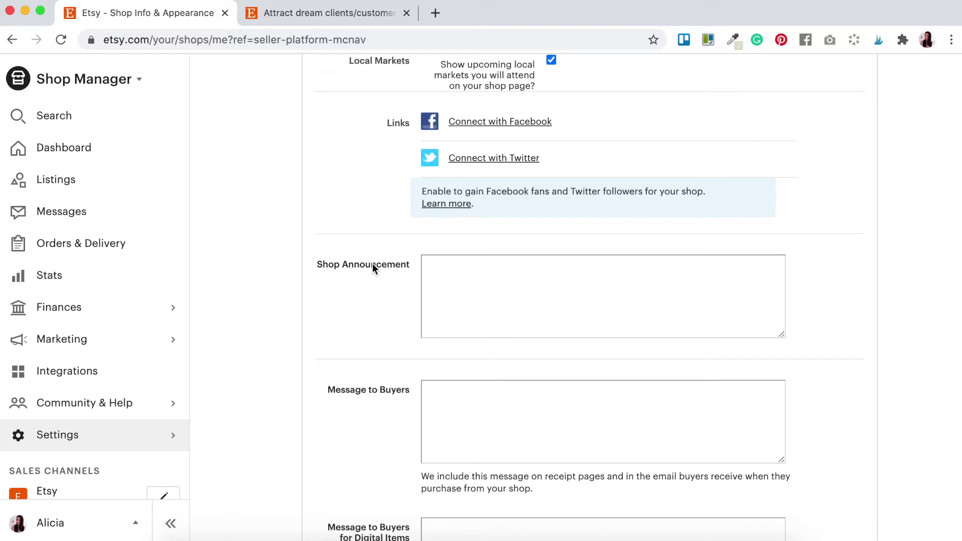
{"action": "scroll", "coordinate": [373, 314], "scroll_direction": "down", "scroll_amount": 3}
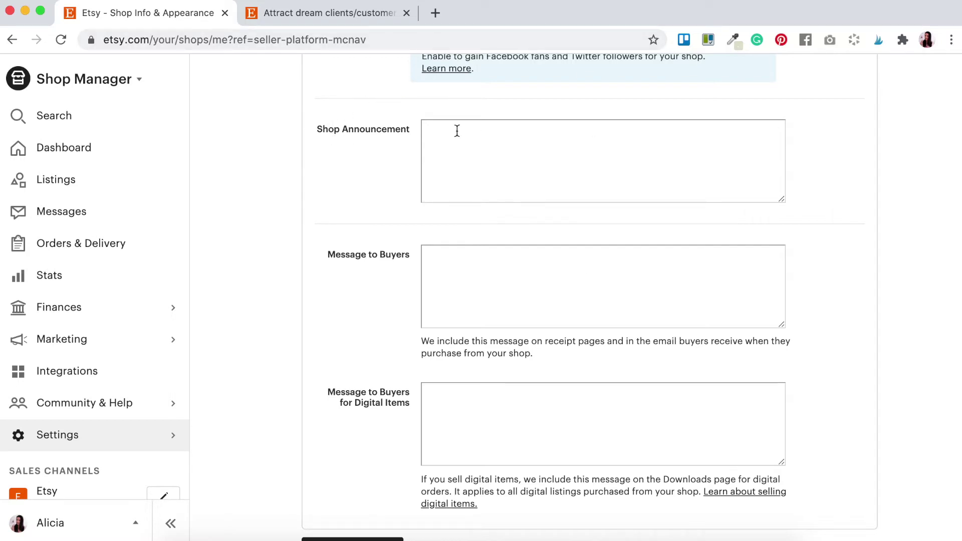
- Check the PennyStreetStudio page's announcement as a reference and return to the Info & Appearance settings
{"action": "left_click", "coordinate": [321, 15]}
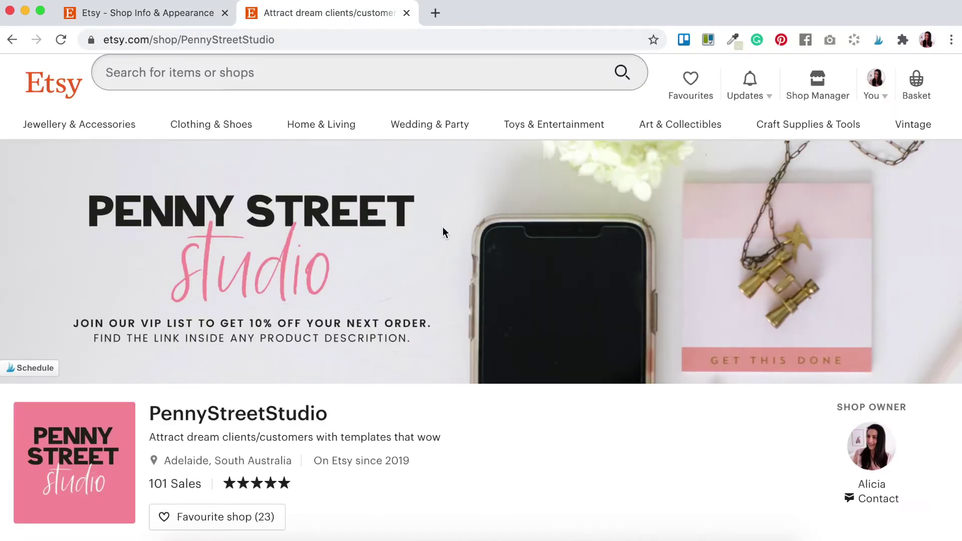
{"action": "scroll", "coordinate": [443, 232], "scroll_direction": "down", "scroll_amount": 7}
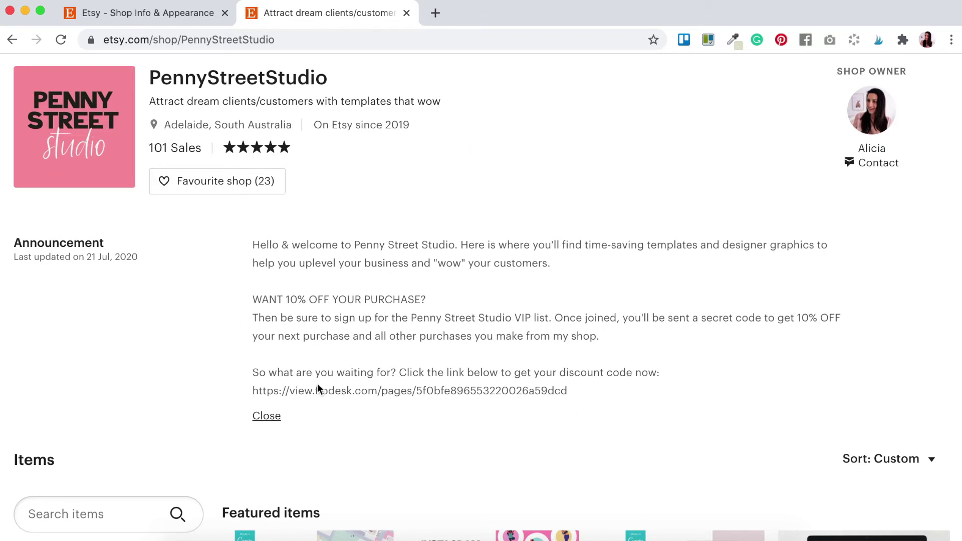
{"action": "left_click", "coordinate": [150, 13]}
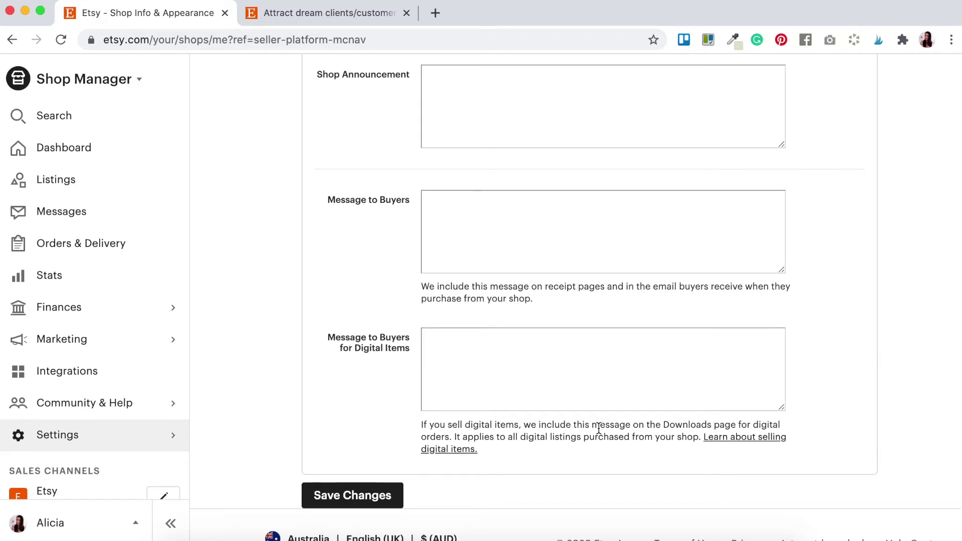
- Fill in the shop announcement with a welcome and 10% off THE MAKER'S CLUB offer, plus a thank-you message for digital-item buyers
{"action": "scroll", "coordinate": [805, 323], "scroll_direction": "up", "scroll_amount": 2}
{"action": "scroll", "coordinate": [805, 323], "scroll_direction": "up", "scroll_amount": 1}
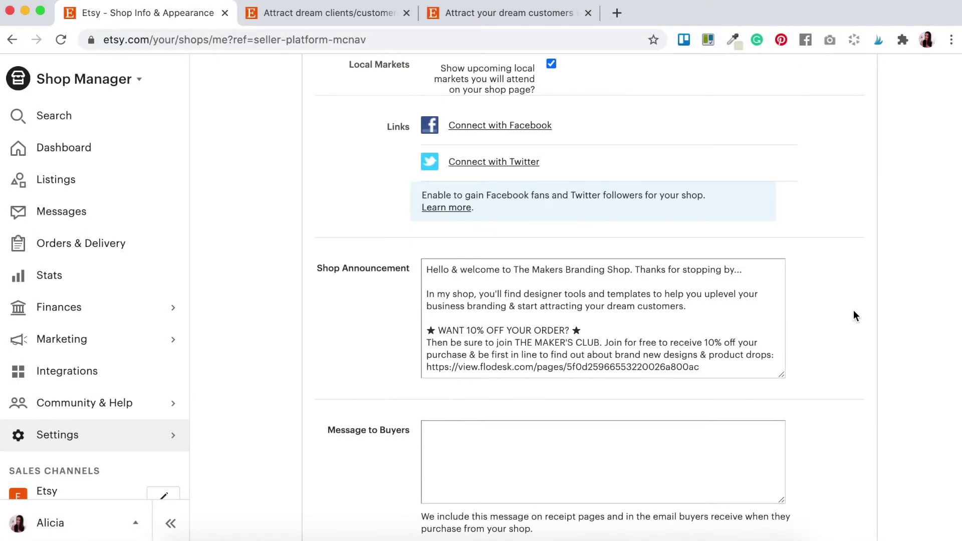
{"action": "scroll", "coordinate": [854, 311], "scroll_direction": "down", "scroll_amount": 4}
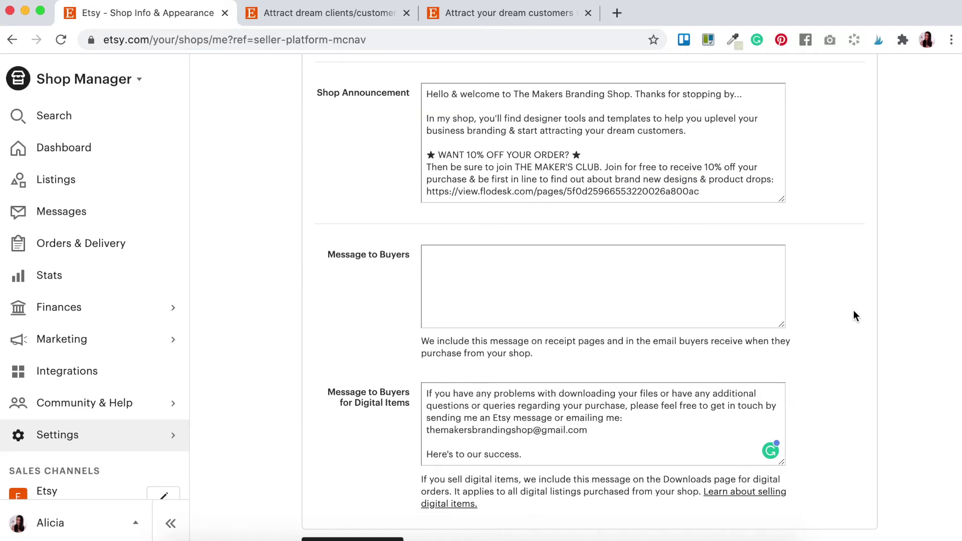
{"action": "scroll", "coordinate": [853, 315], "scroll_direction": "up", "scroll_amount": 1}
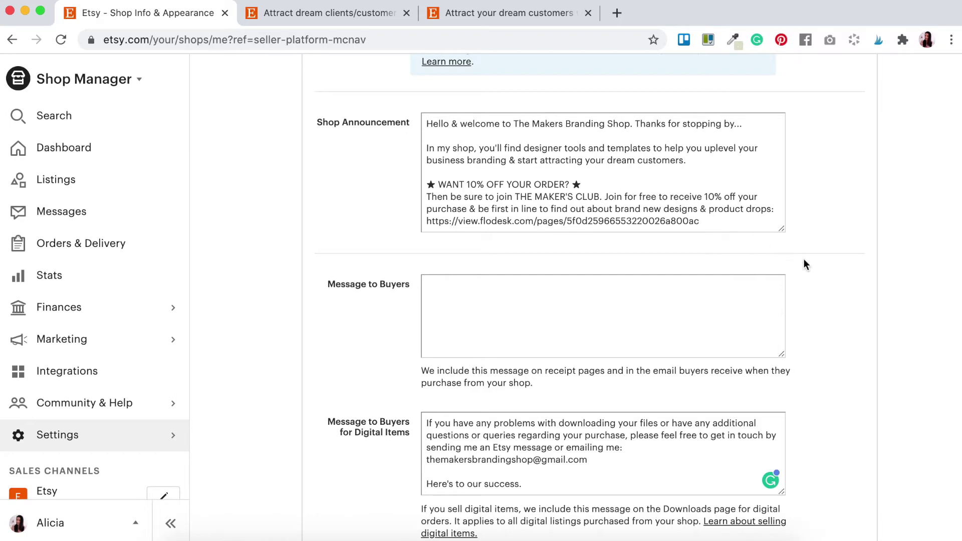
{"action": "scroll", "coordinate": [804, 264], "scroll_direction": "down", "scroll_amount": 5}
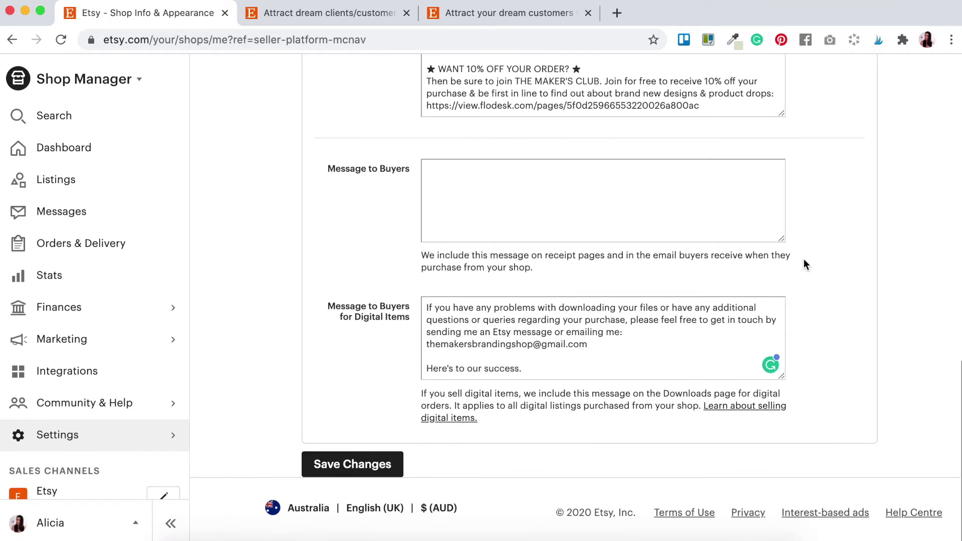
- Review the message to buyers for digital items and save the Info & Appearance changes
{"action": "left_click", "coordinate": [596, 352]}
{"action": "scroll", "coordinate": [595, 351], "scroll_direction": "up", "scroll_amount": 2}
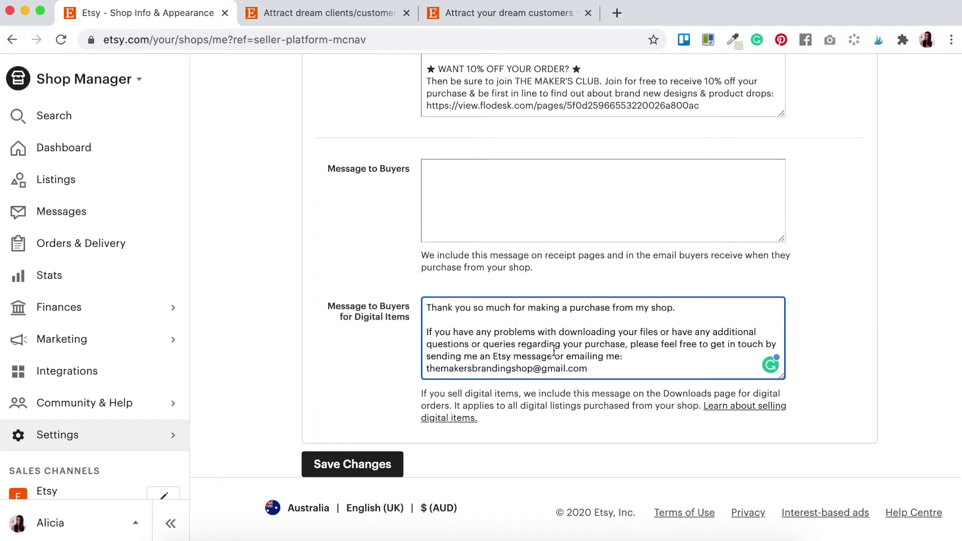
{"action": "scroll", "coordinate": [554, 351], "scroll_direction": "down", "scroll_amount": 2}
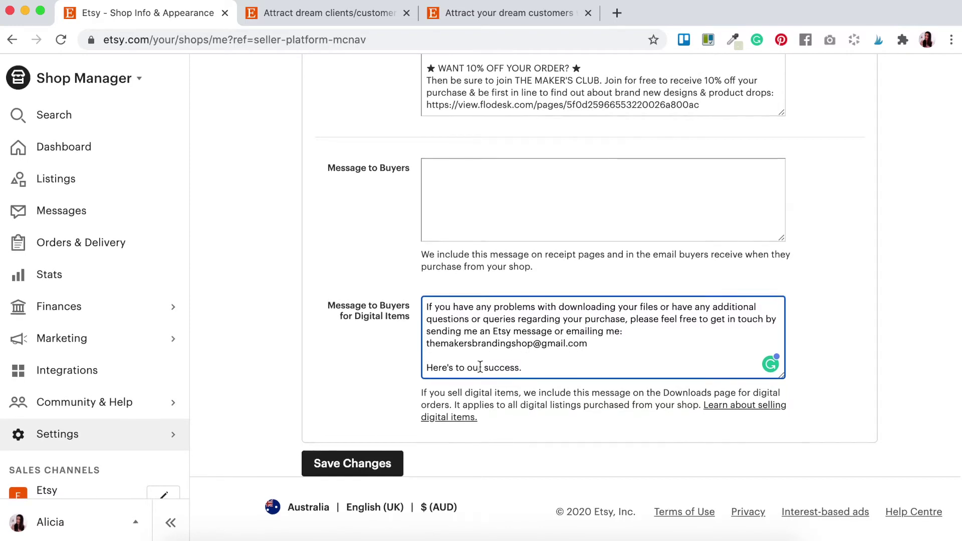
{"action": "scroll", "coordinate": [835, 346], "scroll_direction": "up", "scroll_amount": 3}
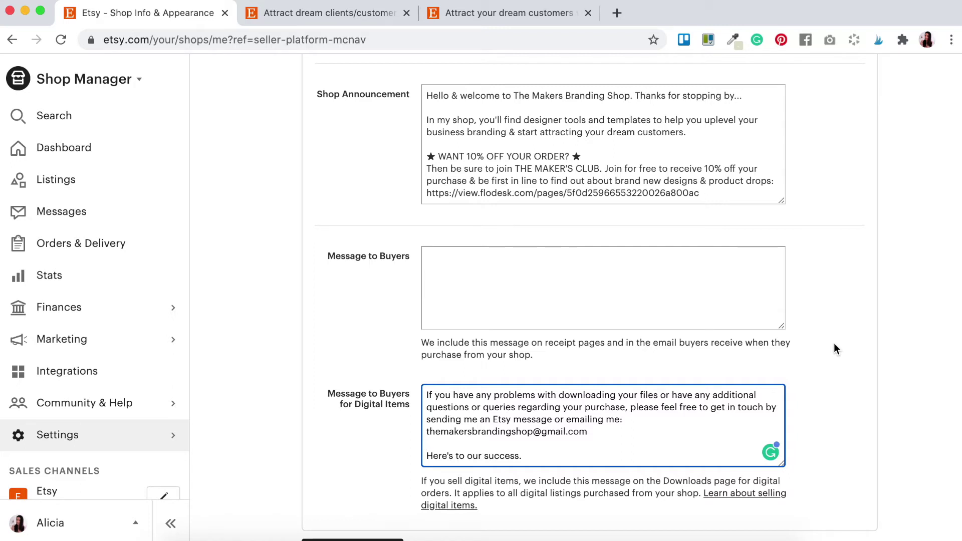
{"action": "scroll", "coordinate": [835, 377], "scroll_direction": "down", "scroll_amount": 2}
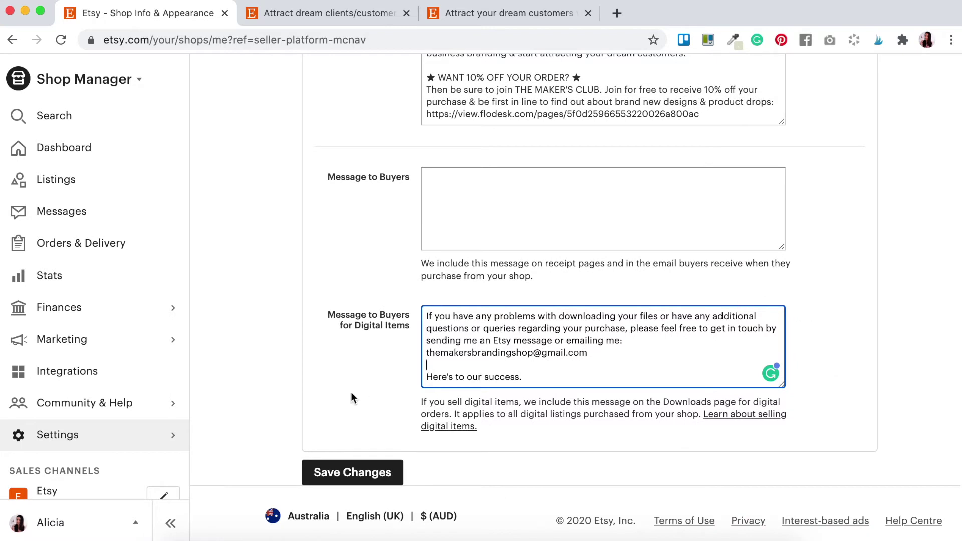
{"action": "left_click", "coordinate": [352, 477]}
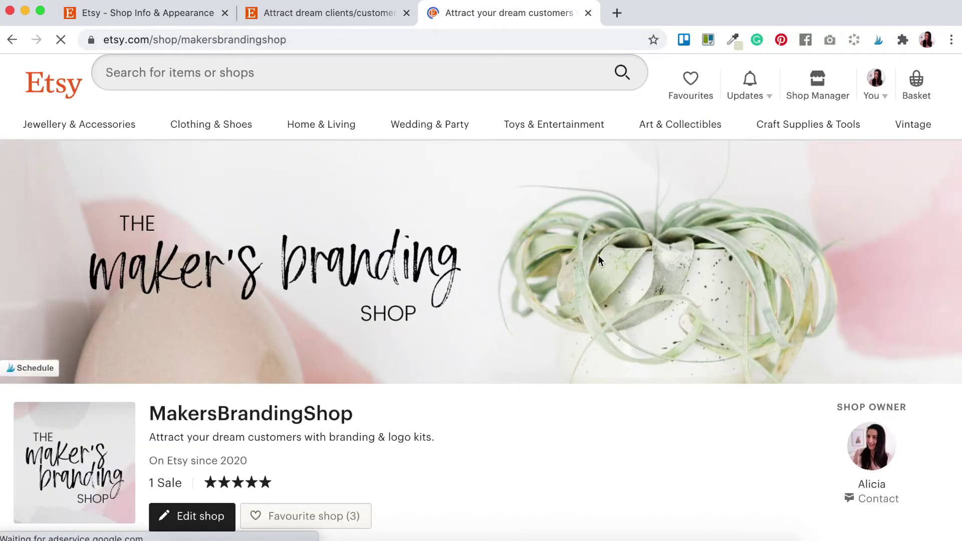
- Expand the full announcement on the public MakersBrandingShop page to check it, and collapse it again
{"action": "scroll", "coordinate": [598, 255], "scroll_direction": "down", "scroll_amount": 3}
{"action": "scroll", "coordinate": [598, 255], "scroll_direction": "down", "scroll_amount": 3}
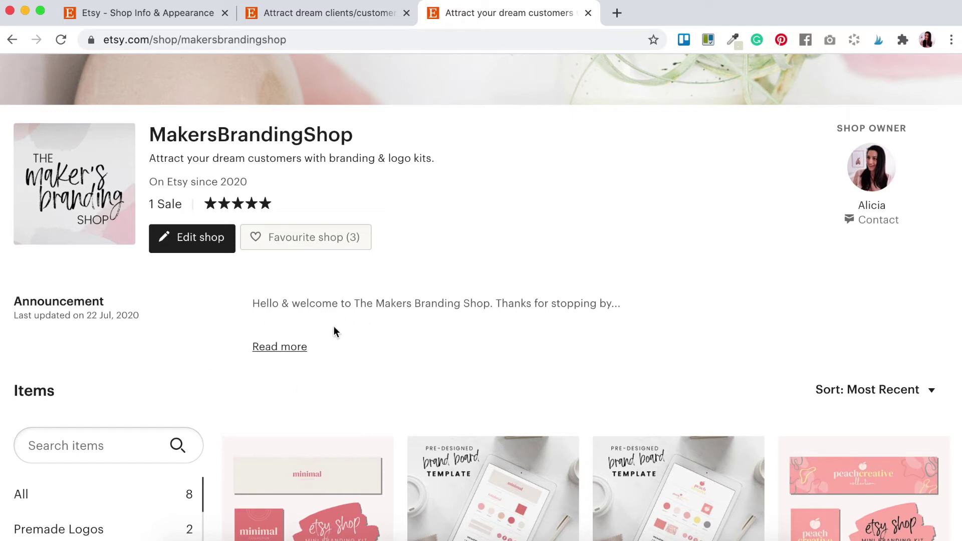
{"action": "left_click", "coordinate": [276, 349]}
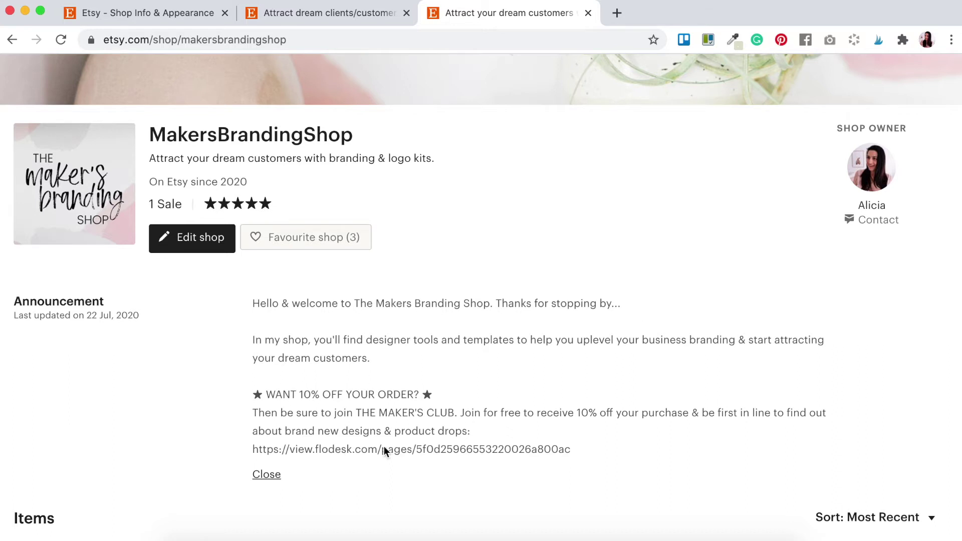
{"action": "left_click", "coordinate": [271, 475]}
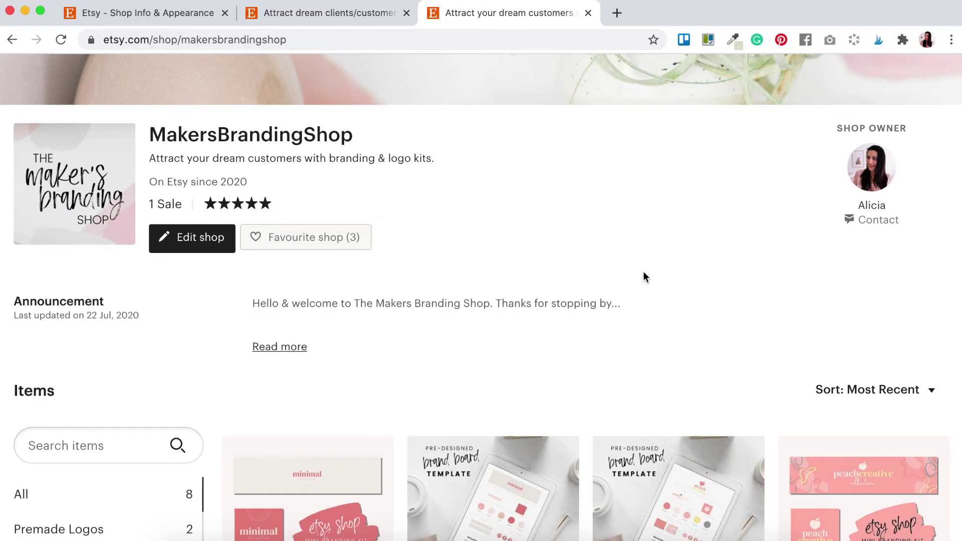
- Return to the Shop Manager settings and open the shop policies for editing in shop home
{"action": "left_click", "coordinate": [158, 15]}
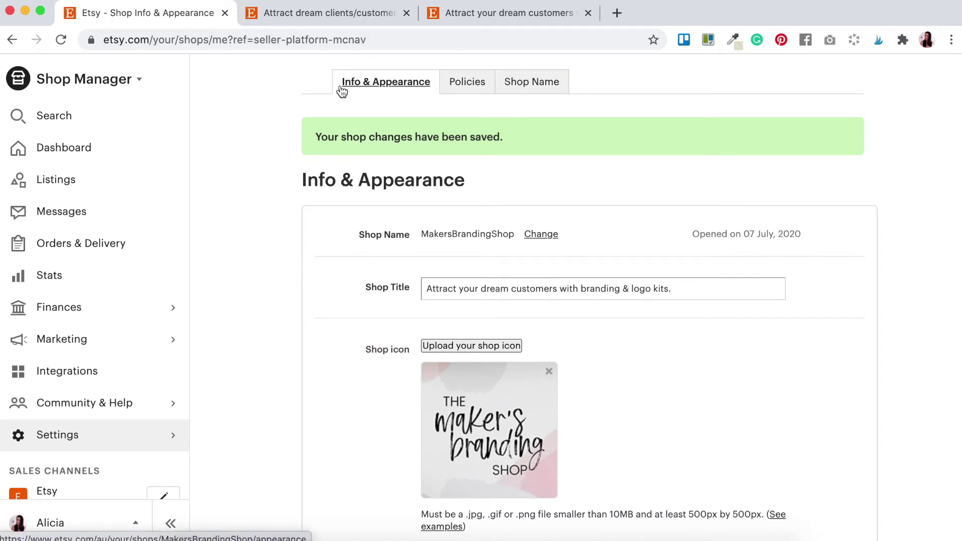
{"action": "left_click", "coordinate": [462, 86]}
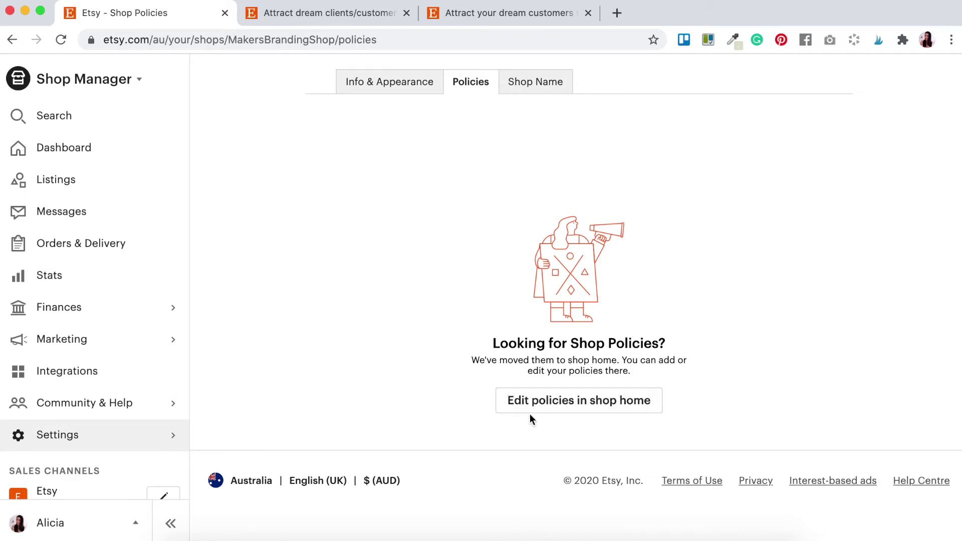
{"action": "left_click", "coordinate": [576, 405]}
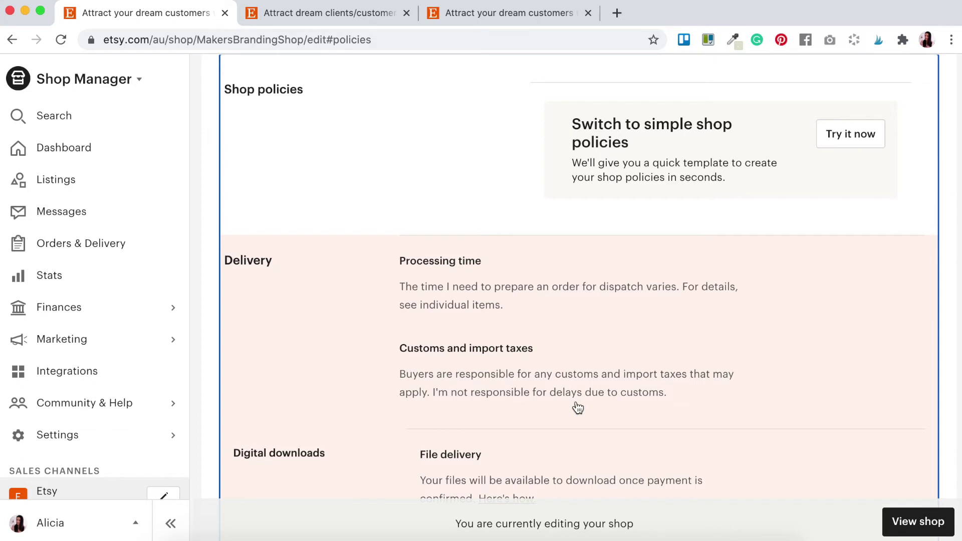
- Review the default shop policies covering delivery, digital downloads, payment options, returns and exchanges, and conditions of return
{"action": "scroll", "coordinate": [804, 359], "scroll_direction": "down", "scroll_amount": 2}
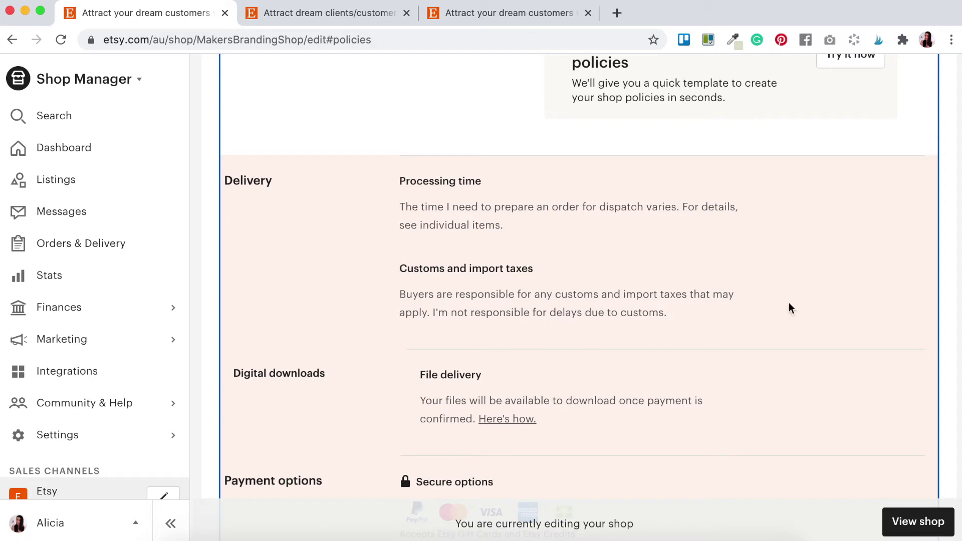
{"action": "scroll", "coordinate": [793, 305], "scroll_direction": "down", "scroll_amount": 4}
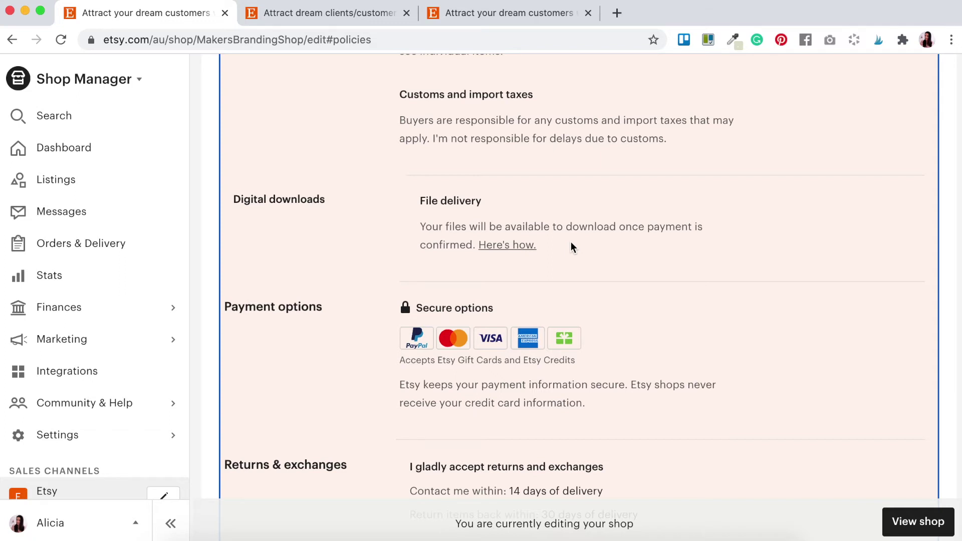
{"action": "scroll", "coordinate": [708, 271], "scroll_direction": "down", "scroll_amount": 3}
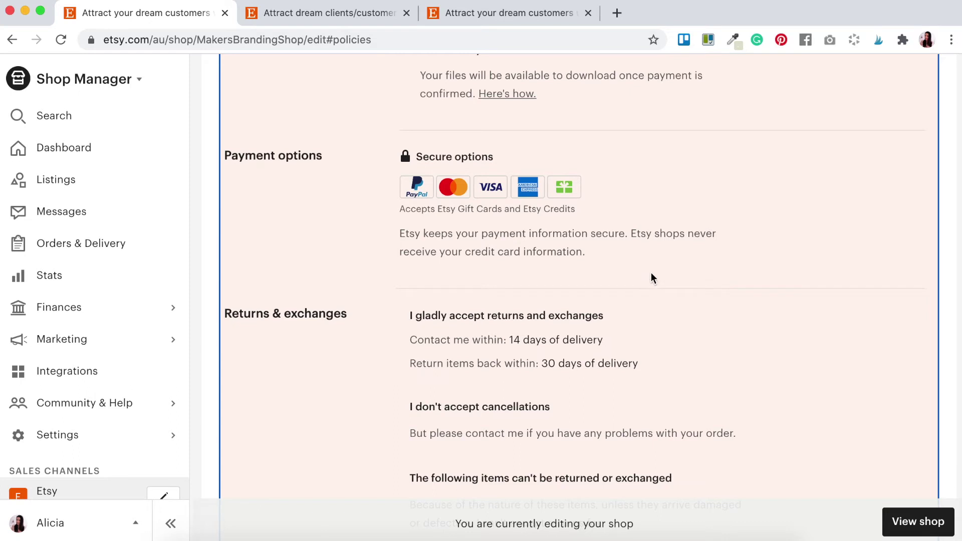
{"action": "scroll", "coordinate": [767, 259], "scroll_direction": "down", "scroll_amount": 5}
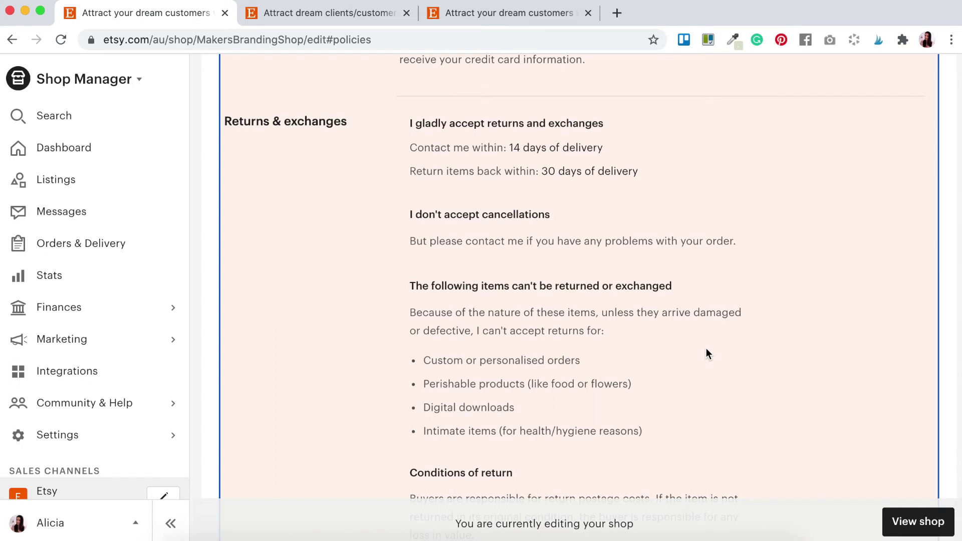
{"action": "scroll", "coordinate": [706, 348], "scroll_direction": "down", "scroll_amount": 2}
{"action": "scroll", "coordinate": [705, 347], "scroll_direction": "up", "scroll_amount": 3}
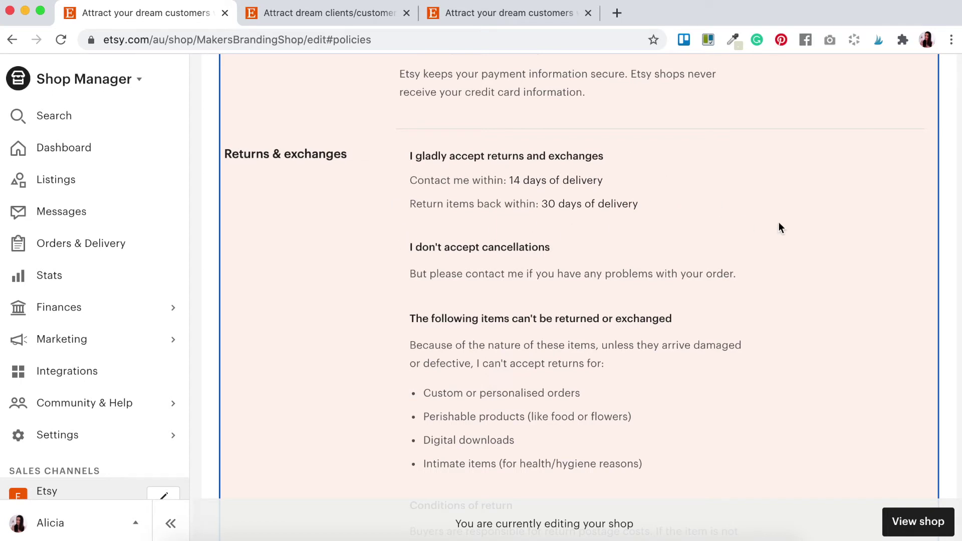
{"action": "scroll", "coordinate": [779, 223], "scroll_direction": "down", "scroll_amount": 5}
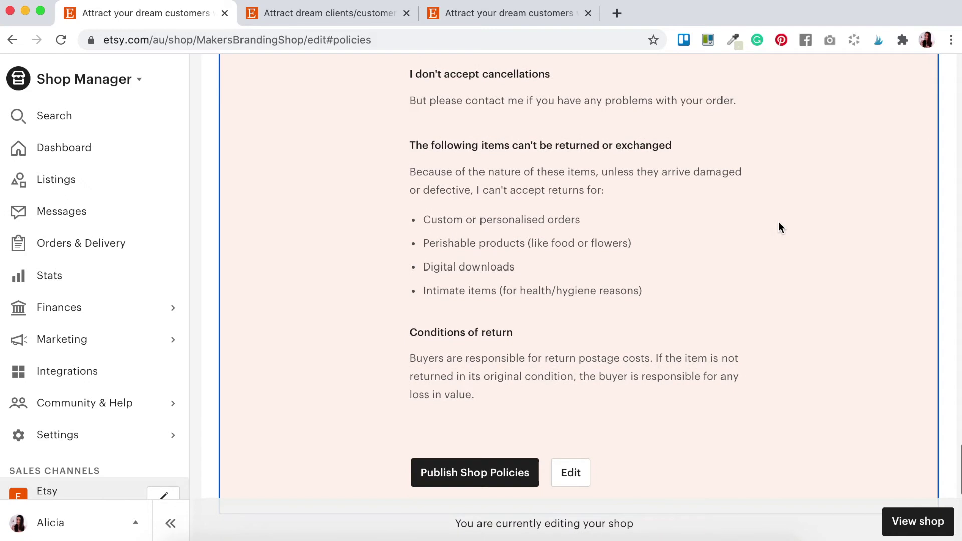
{"action": "scroll", "coordinate": [778, 229], "scroll_direction": "down", "scroll_amount": 1}
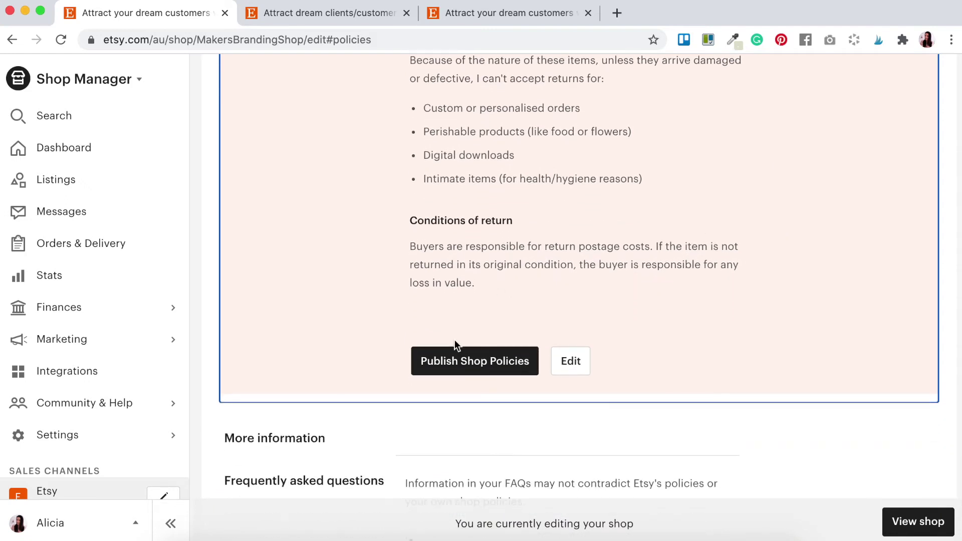
{"action": "scroll", "coordinate": [590, 250], "scroll_direction": "up", "scroll_amount": 2}
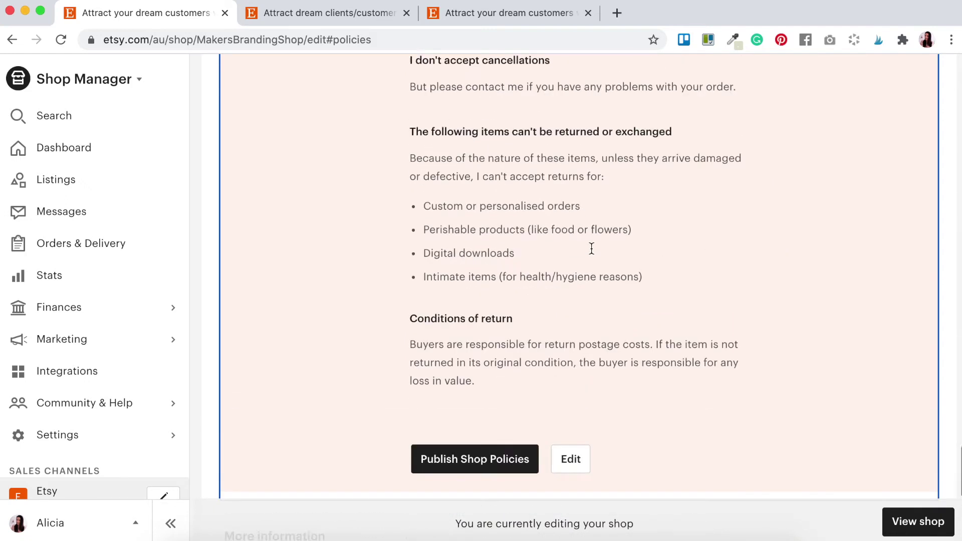
{"action": "scroll", "coordinate": [592, 249], "scroll_direction": "down", "scroll_amount": 1}
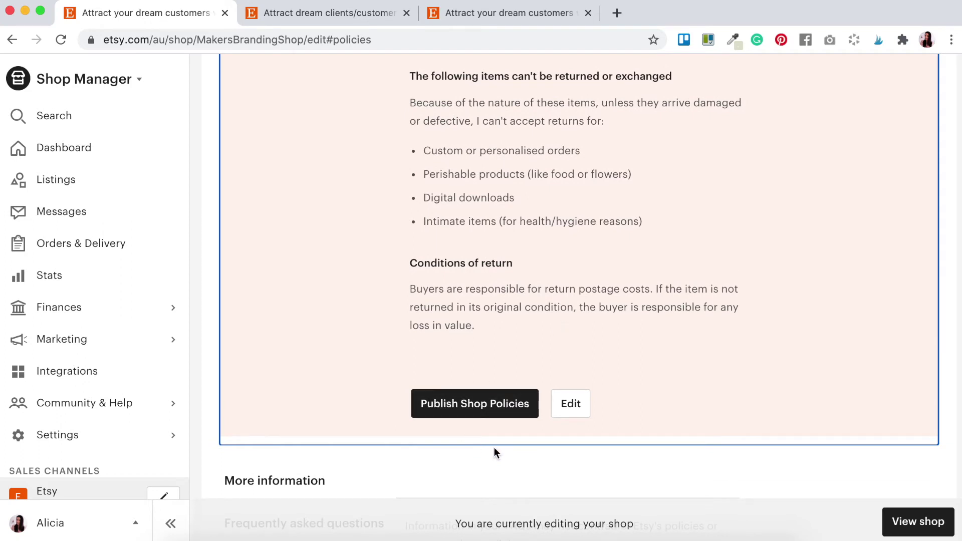
- Edit the shop policies so that neither returns nor exchanges are accepted
{"action": "left_click", "coordinate": [571, 405]}
{"action": "scroll", "coordinate": [717, 357], "scroll_direction": "up", "scroll_amount": 7}
{"action": "scroll", "coordinate": [717, 357], "scroll_direction": "up", "scroll_amount": 3}
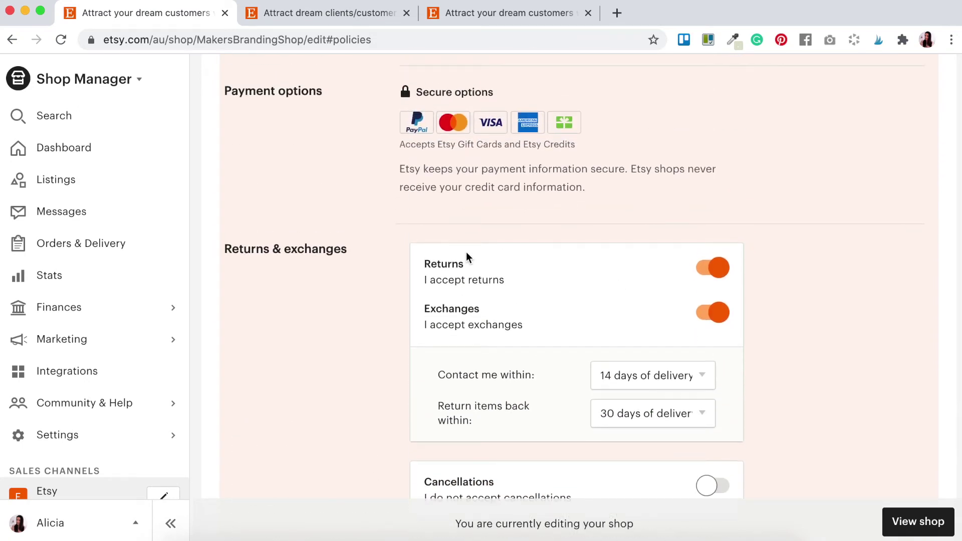
{"action": "left_click", "coordinate": [718, 276]}
{"action": "scroll", "coordinate": [514, 321], "scroll_direction": "down", "scroll_amount": 1}
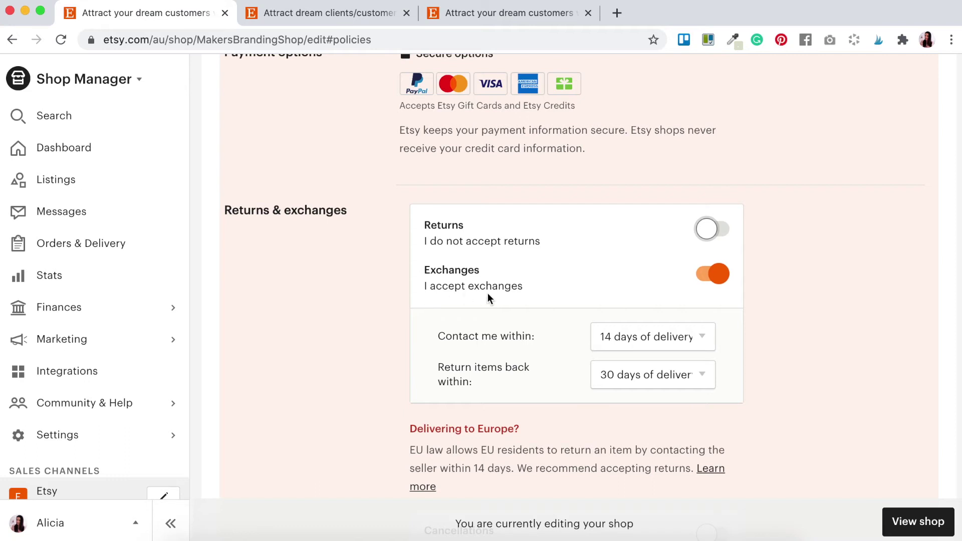
{"action": "left_click", "coordinate": [713, 281]}
{"action": "scroll", "coordinate": [835, 355], "scroll_direction": "down", "scroll_amount": 2}
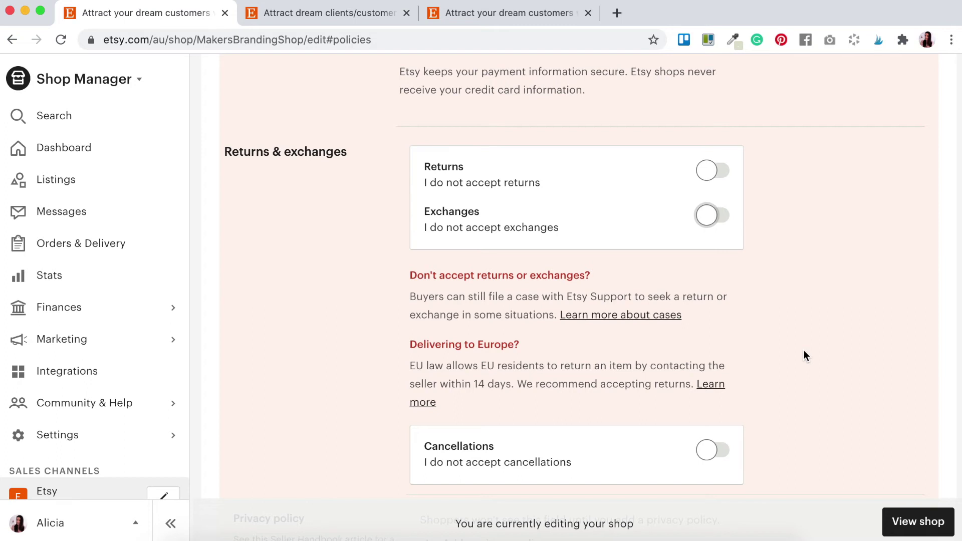
- Open the privacy policy field, leave it blank, and publish the shop policies
{"action": "scroll", "coordinate": [569, 362], "scroll_direction": "down", "scroll_amount": 4}
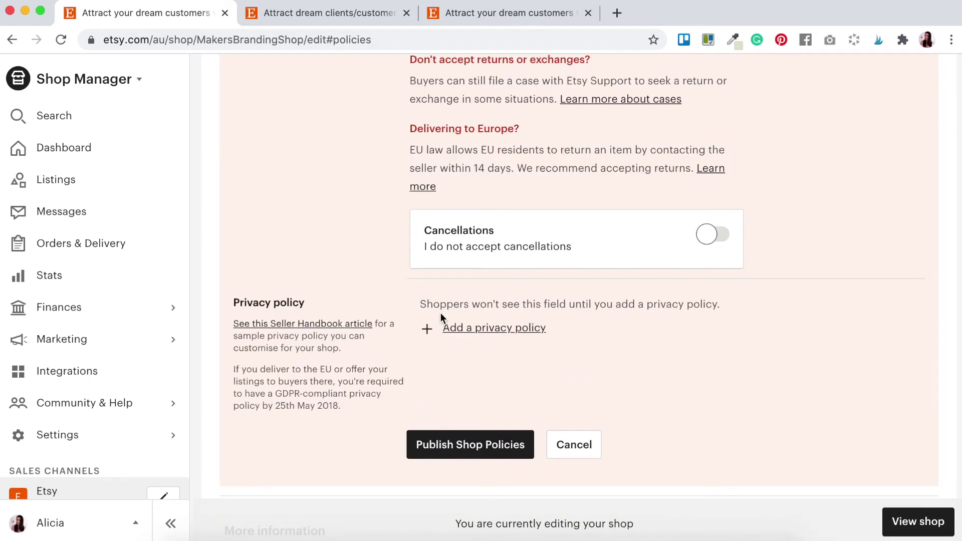
{"action": "left_click", "coordinate": [429, 332]}
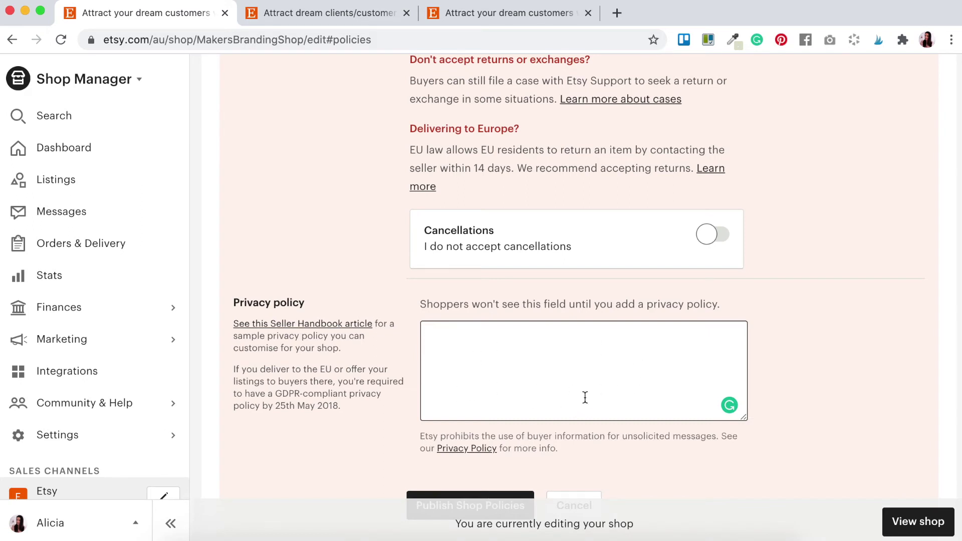
{"action": "scroll", "coordinate": [585, 397], "scroll_direction": "down", "scroll_amount": 2}
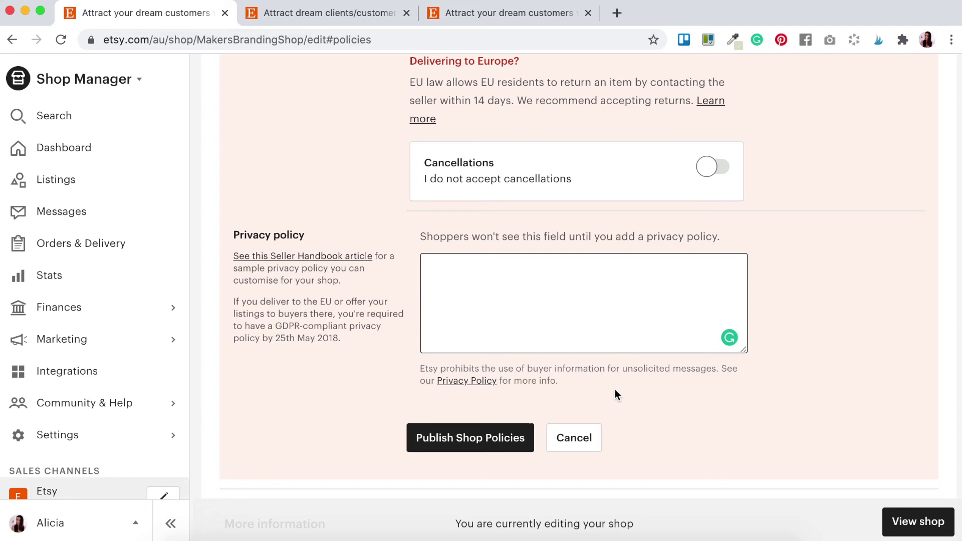
{"action": "left_click", "coordinate": [456, 444]}
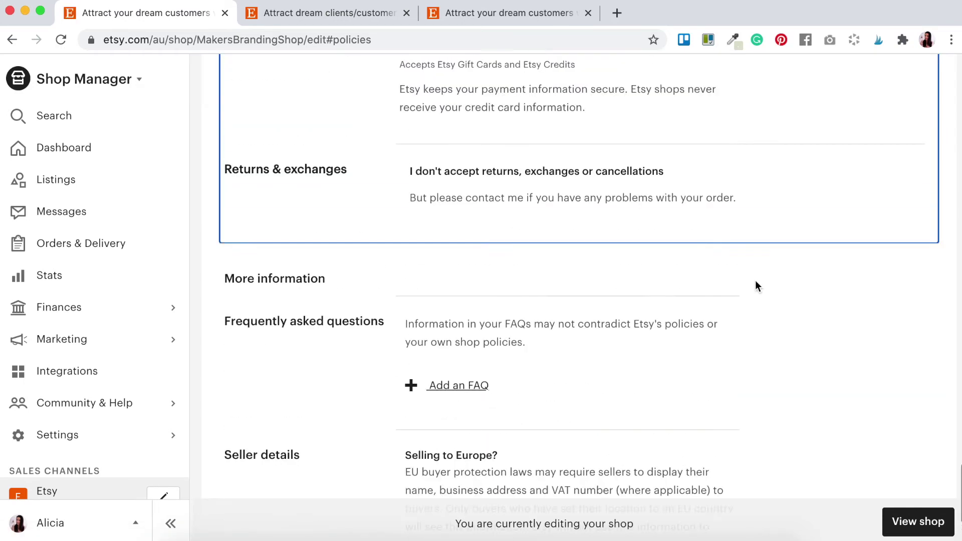
- Check the published shop policies in the shop editor and on the public MakersBrandingShop page
{"action": "scroll", "coordinate": [757, 285], "scroll_direction": "up", "scroll_amount": 8}
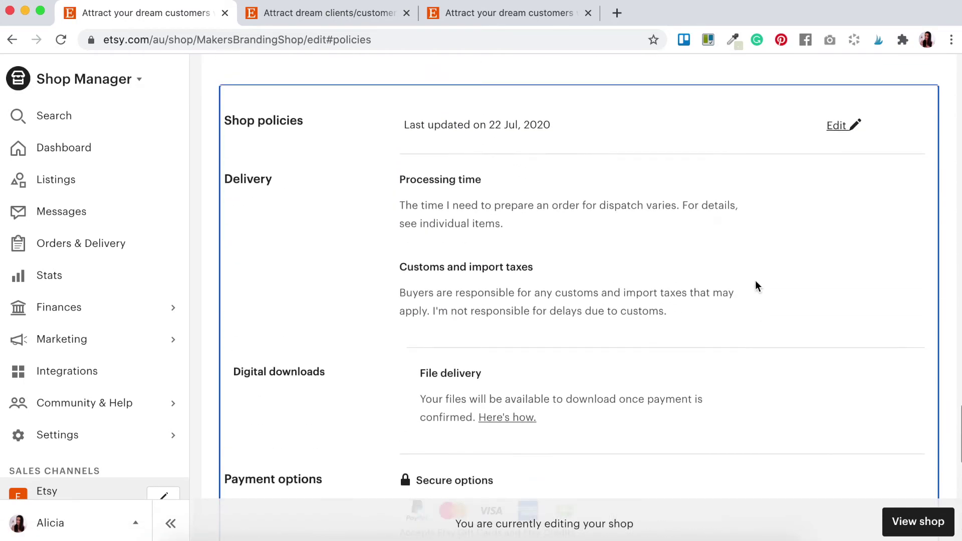
{"action": "scroll", "coordinate": [755, 284], "scroll_direction": "up", "scroll_amount": 2}
{"action": "scroll", "coordinate": [756, 284], "scroll_direction": "down", "scroll_amount": 6}
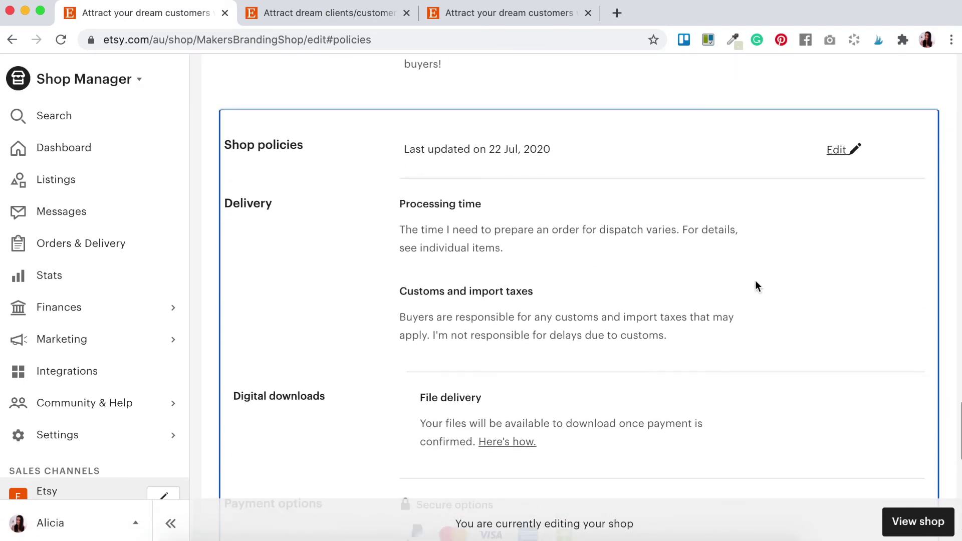
{"action": "scroll", "coordinate": [756, 284], "scroll_direction": "up", "scroll_amount": 2}
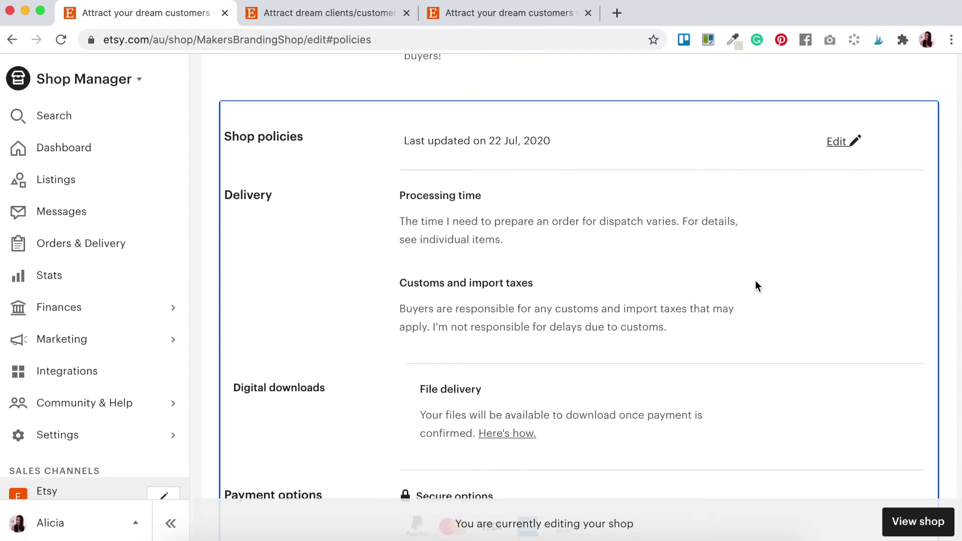
{"action": "left_click", "coordinate": [506, 13]}
{"action": "scroll", "coordinate": [424, 315], "scroll_direction": "down", "scroll_amount": 5}
{"action": "scroll", "coordinate": [425, 318], "scroll_direction": "down", "scroll_amount": 15}
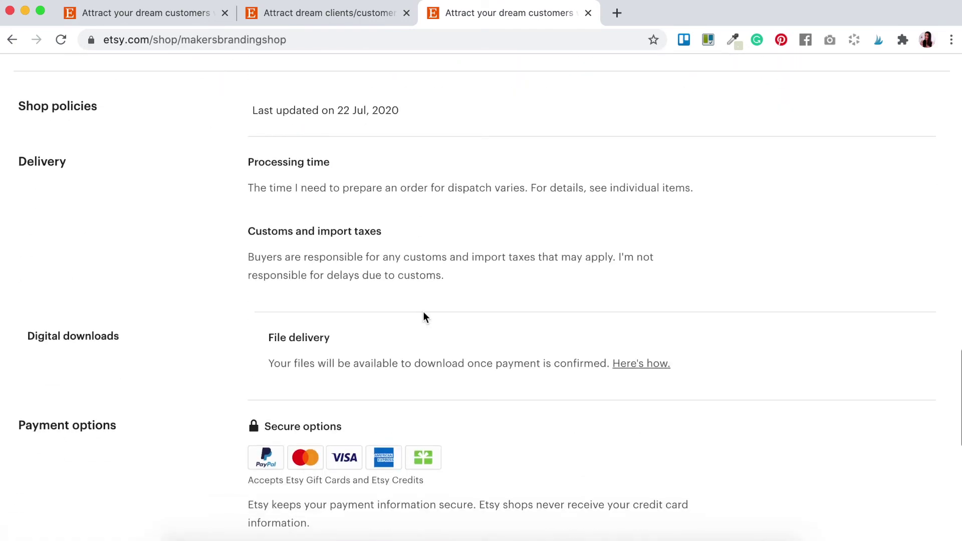
{"action": "scroll", "coordinate": [423, 318], "scroll_direction": "up", "scroll_amount": 10}
{"action": "scroll", "coordinate": [424, 312], "scroll_direction": "down", "scroll_amount": 5}
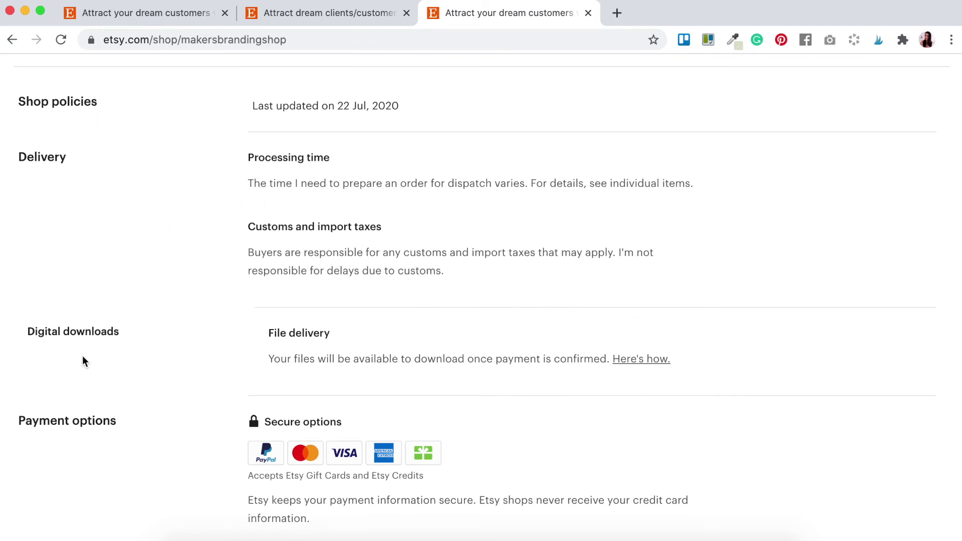
{"action": "scroll", "coordinate": [134, 355], "scroll_direction": "down", "scroll_amount": 5}
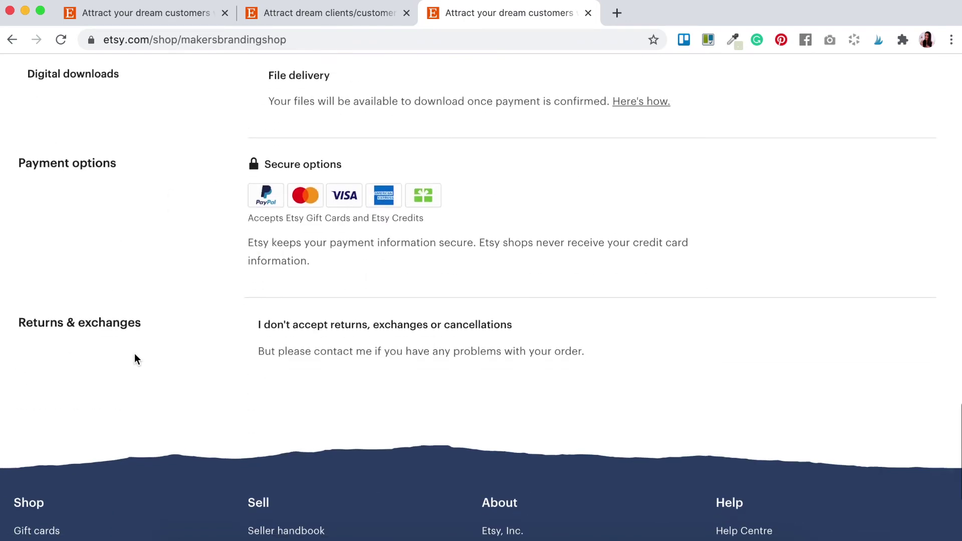
{"action": "scroll", "coordinate": [670, 342], "scroll_direction": "up", "scroll_amount": 5}
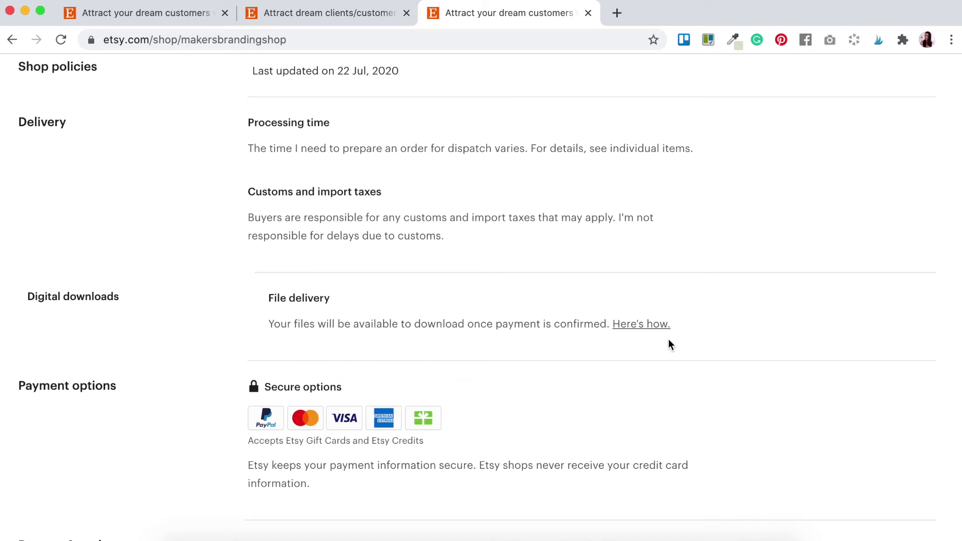
{"action": "scroll", "coordinate": [492, 283], "scroll_direction": "down", "scroll_amount": 1}
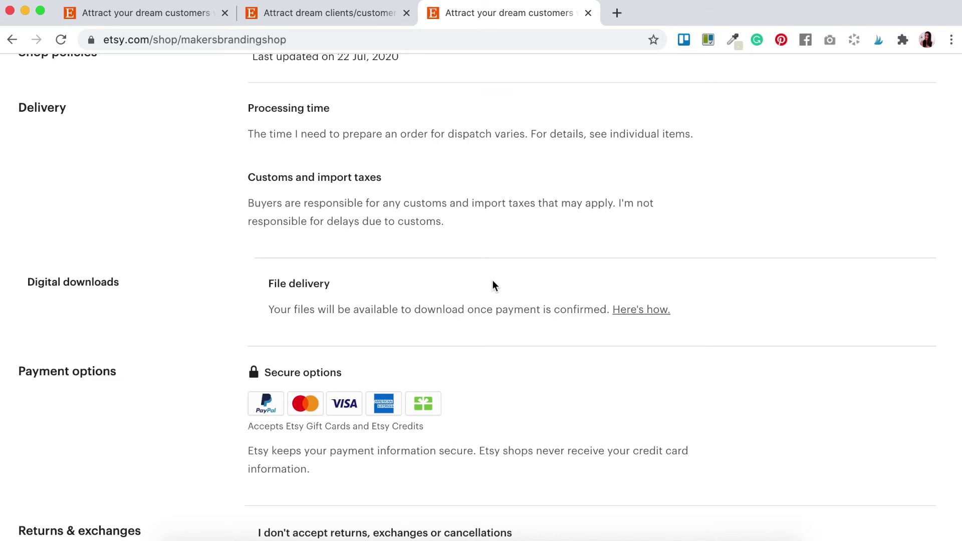
- Return to the shop editor and look through the page to the Updates and About MakersBrandingShop sections
{"action": "left_click", "coordinate": [146, 12]}
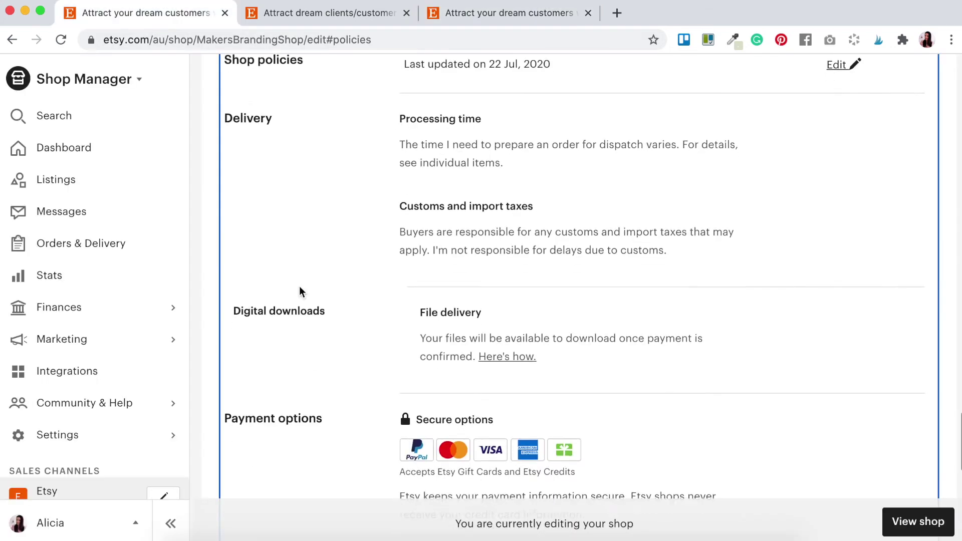
{"action": "scroll", "coordinate": [299, 288], "scroll_direction": "down", "scroll_amount": 1}
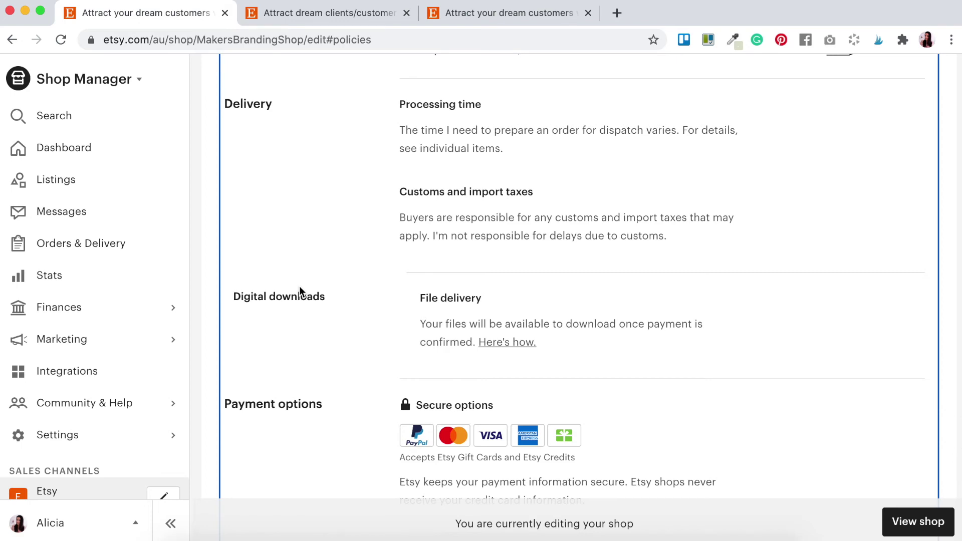
{"action": "scroll", "coordinate": [300, 289], "scroll_direction": "up", "scroll_amount": 7}
{"action": "scroll", "coordinate": [300, 288], "scroll_direction": "down", "scroll_amount": 15}
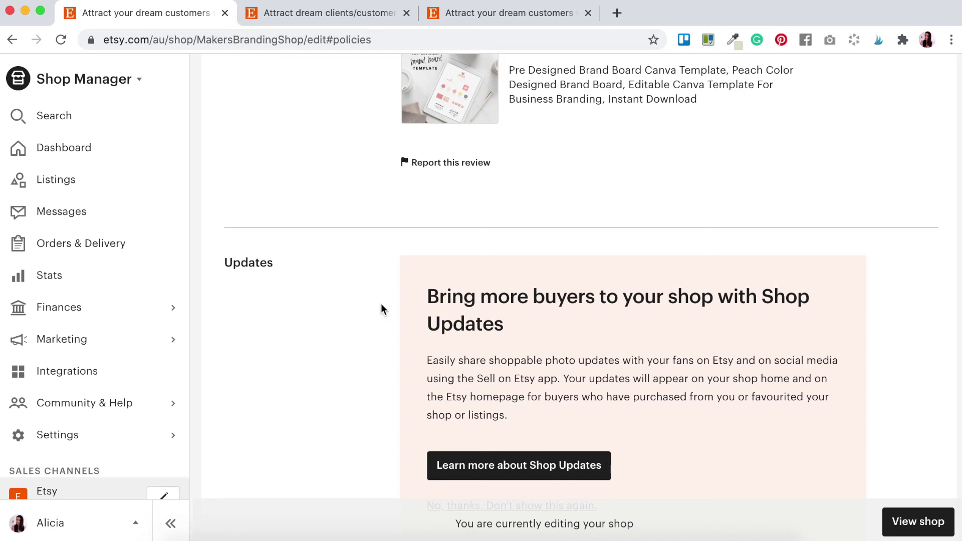
{"action": "scroll", "coordinate": [382, 304], "scroll_direction": "up", "scroll_amount": 15}
{"action": "scroll", "coordinate": [381, 309], "scroll_direction": "down", "scroll_amount": 10}
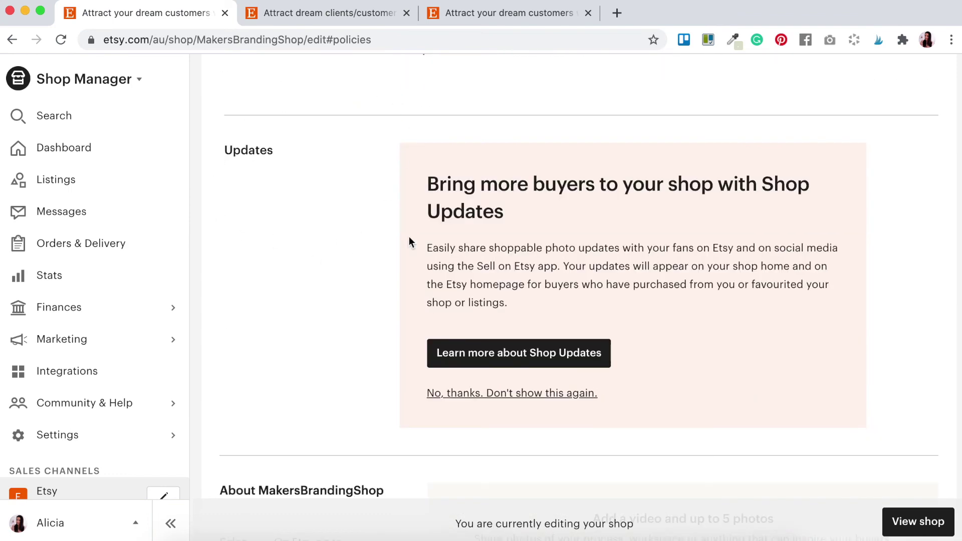
{"action": "scroll", "coordinate": [381, 273], "scroll_direction": "down", "scroll_amount": 1}
{"action": "scroll", "coordinate": [382, 273], "scroll_direction": "down", "scroll_amount": 1}
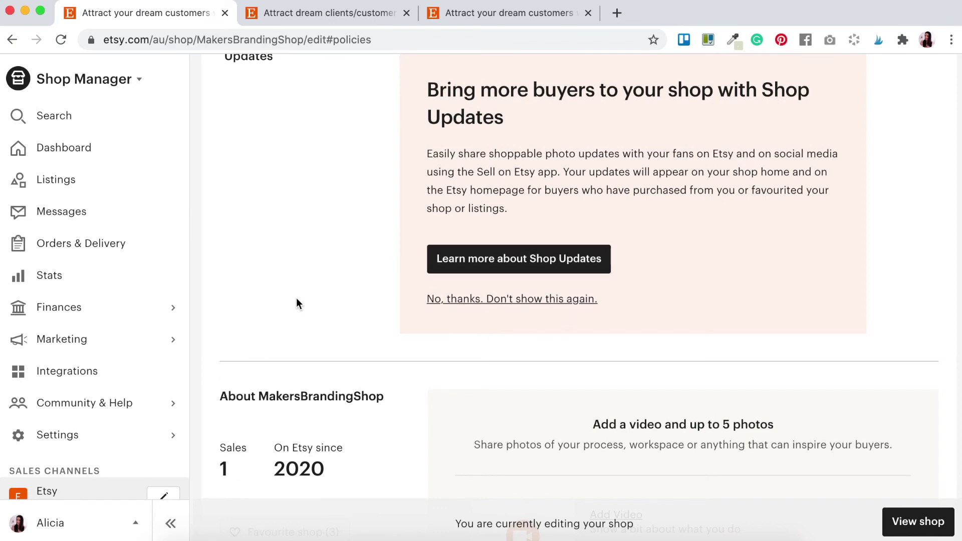
- Look through the About MakersBrandingShop section, from the video and photo options to the story, web links and shop members
{"action": "scroll", "coordinate": [296, 299], "scroll_direction": "down", "scroll_amount": 5}
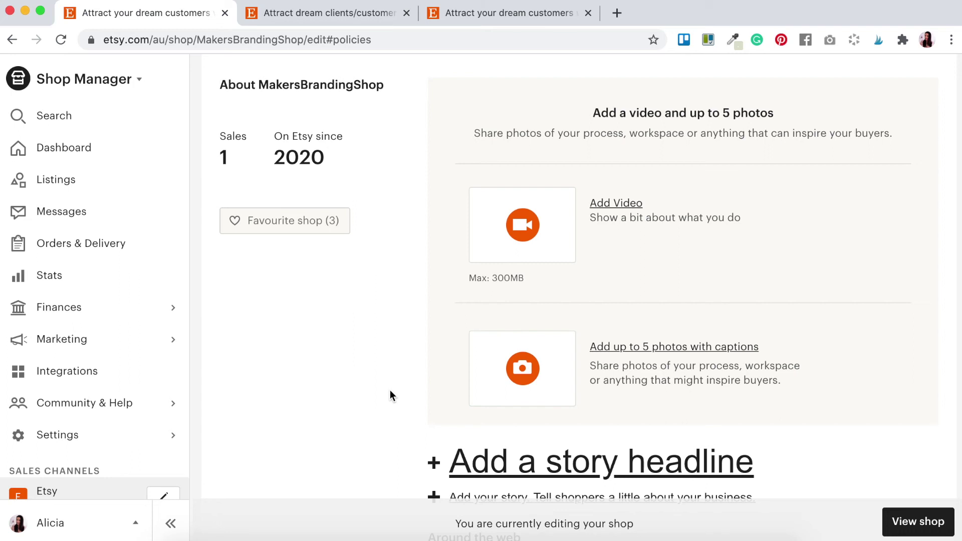
{"action": "scroll", "coordinate": [391, 392], "scroll_direction": "down", "scroll_amount": 4}
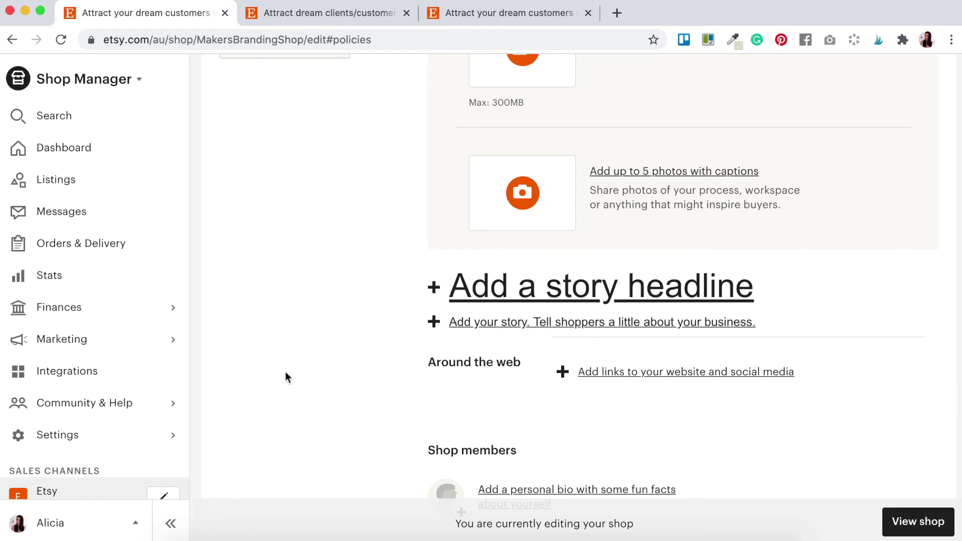
{"action": "scroll", "coordinate": [361, 387], "scroll_direction": "down", "scroll_amount": 2}
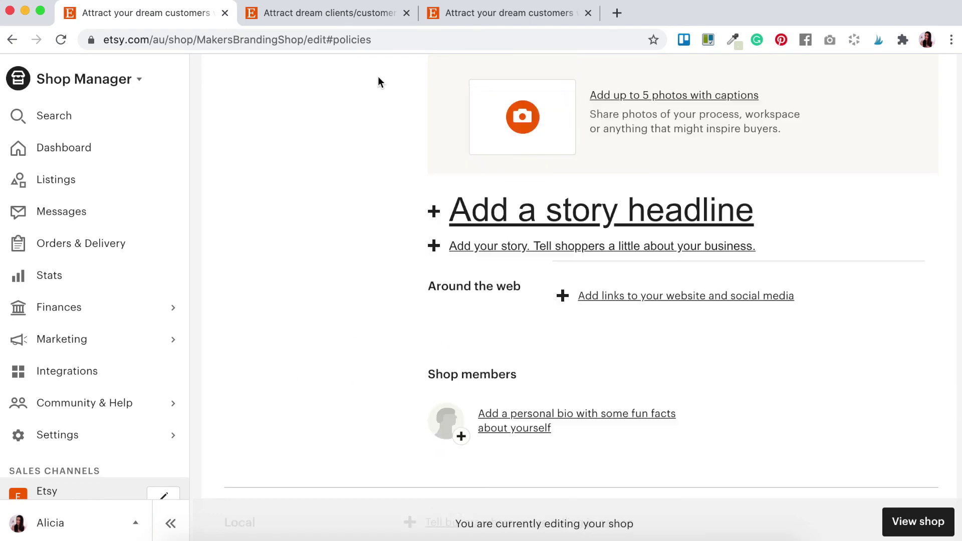
- Examine the About section of the public PennyStreetStudio shop page, including its story headline and Around the web links
{"action": "left_click", "coordinate": [326, 23]}
{"action": "scroll", "coordinate": [523, 351], "scroll_direction": "down", "scroll_amount": 6}
{"action": "scroll", "coordinate": [524, 350], "scroll_direction": "down", "scroll_amount": 20}
{"action": "scroll", "coordinate": [523, 351], "scroll_direction": "up", "scroll_amount": 5}
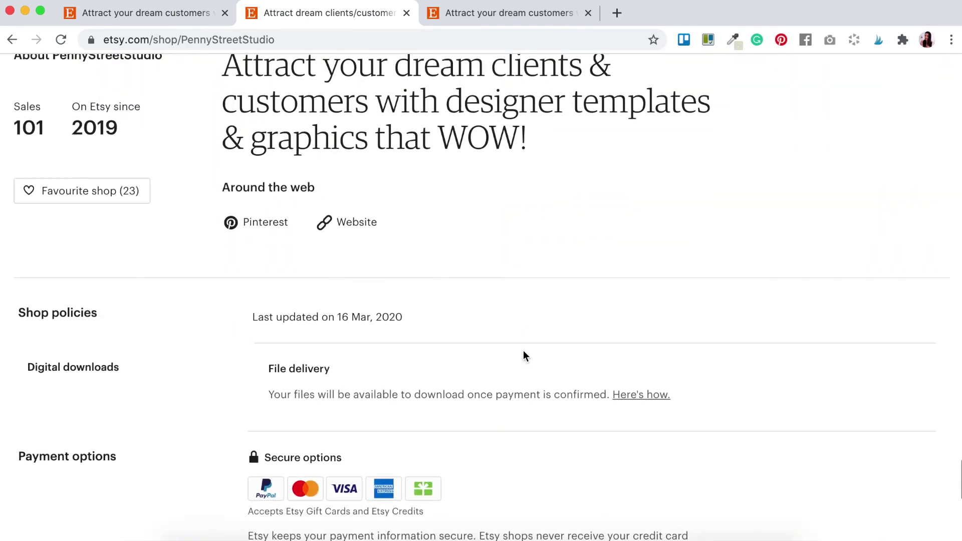
{"action": "scroll", "coordinate": [524, 356], "scroll_direction": "up", "scroll_amount": 3}
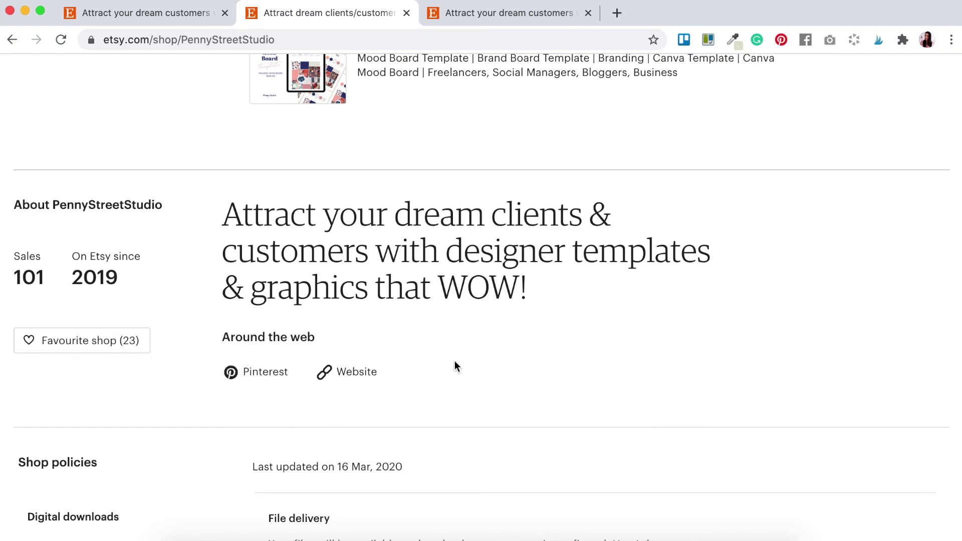
- Return to the MakersBrandingShop editor, open the Around the web link entry and view the available link types without choosing one
{"action": "left_click", "coordinate": [178, 13]}
{"action": "scroll", "coordinate": [384, 239], "scroll_direction": "down", "scroll_amount": 1}
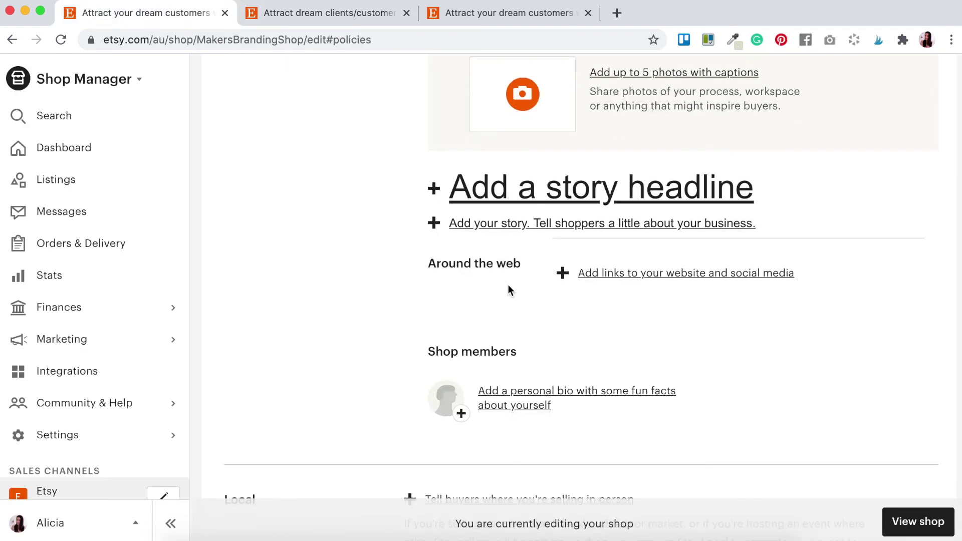
{"action": "left_click", "coordinate": [563, 276]}
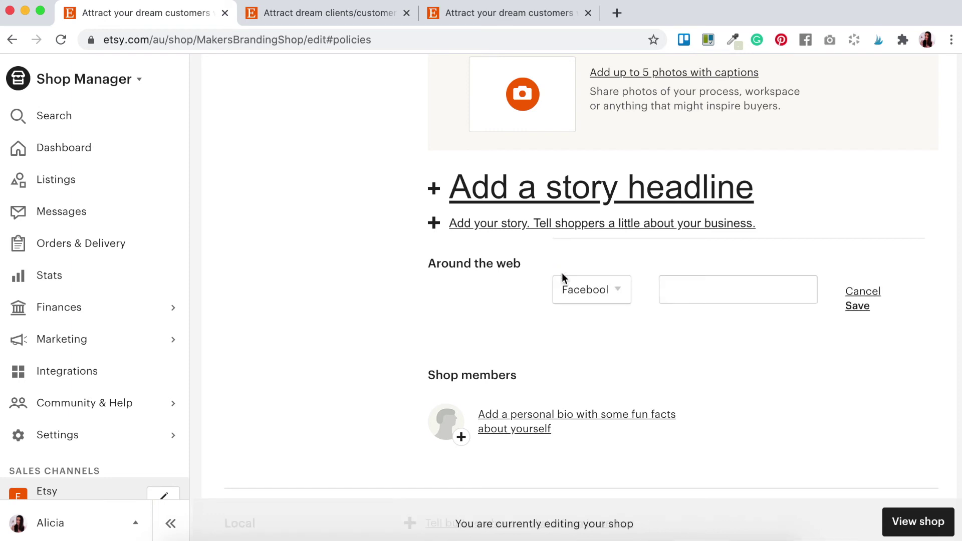
{"action": "left_click", "coordinate": [615, 289]}
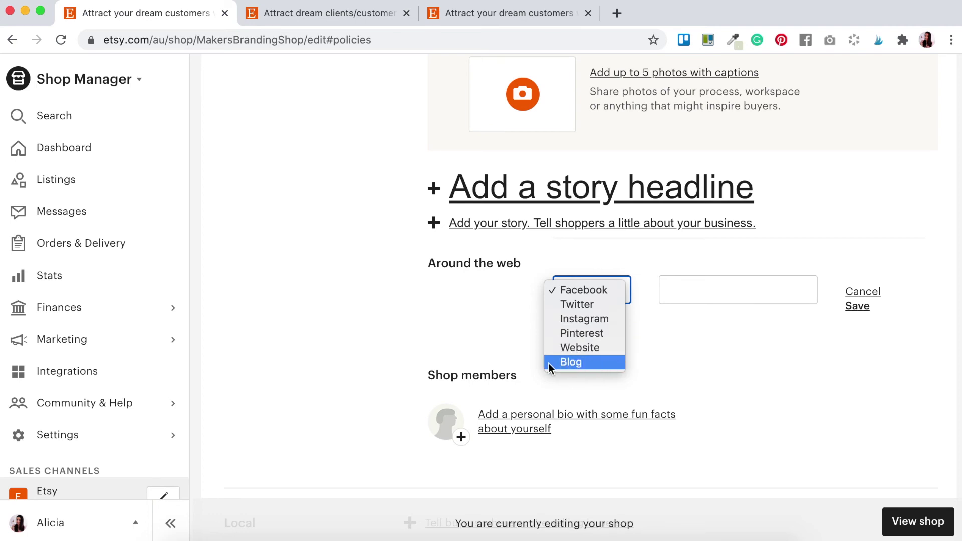
{"action": "left_click", "coordinate": [460, 298]}
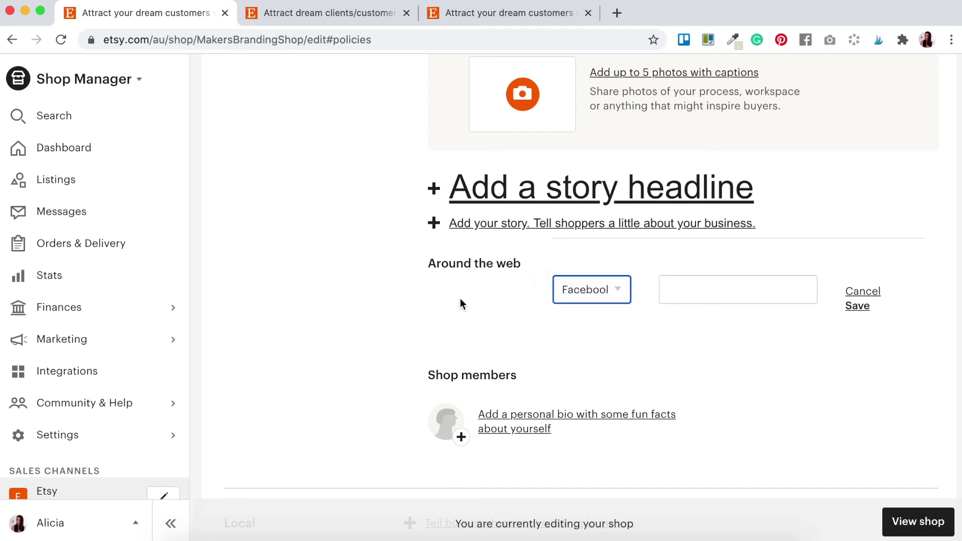
- Look through the Shop members, Local and Shop policies sections down to the Frequently asked questions and Seller details
{"action": "scroll", "coordinate": [620, 315], "scroll_direction": "down", "scroll_amount": 2}
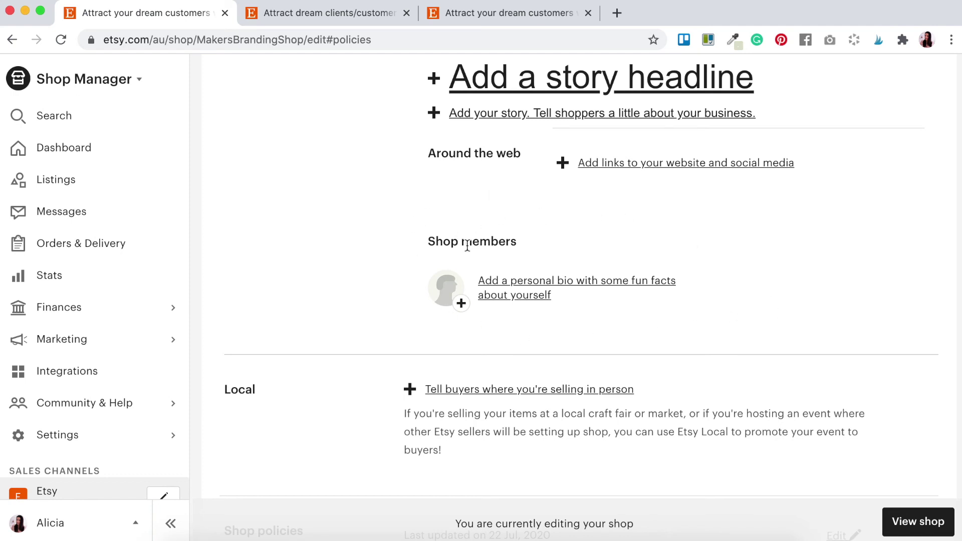
{"action": "scroll", "coordinate": [759, 297], "scroll_direction": "down", "scroll_amount": 5}
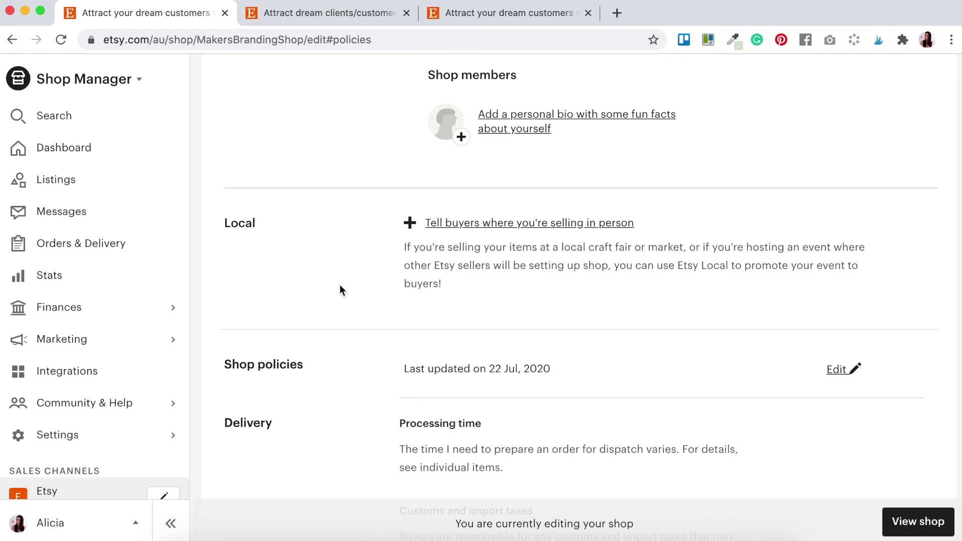
{"action": "scroll", "coordinate": [621, 307], "scroll_direction": "down", "scroll_amount": 3}
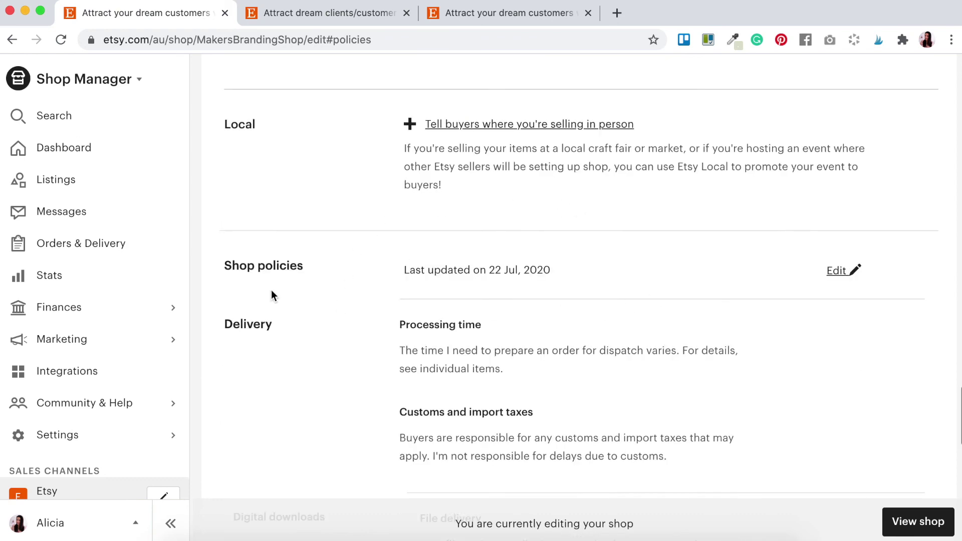
{"action": "scroll", "coordinate": [537, 380], "scroll_direction": "down", "scroll_amount": 20}
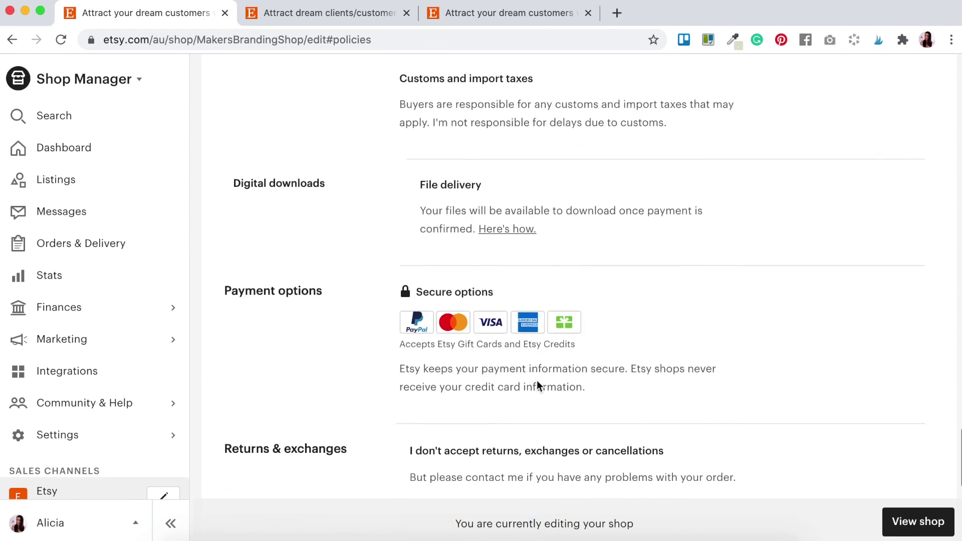
{"action": "scroll", "coordinate": [536, 381], "scroll_direction": "down", "scroll_amount": 1}
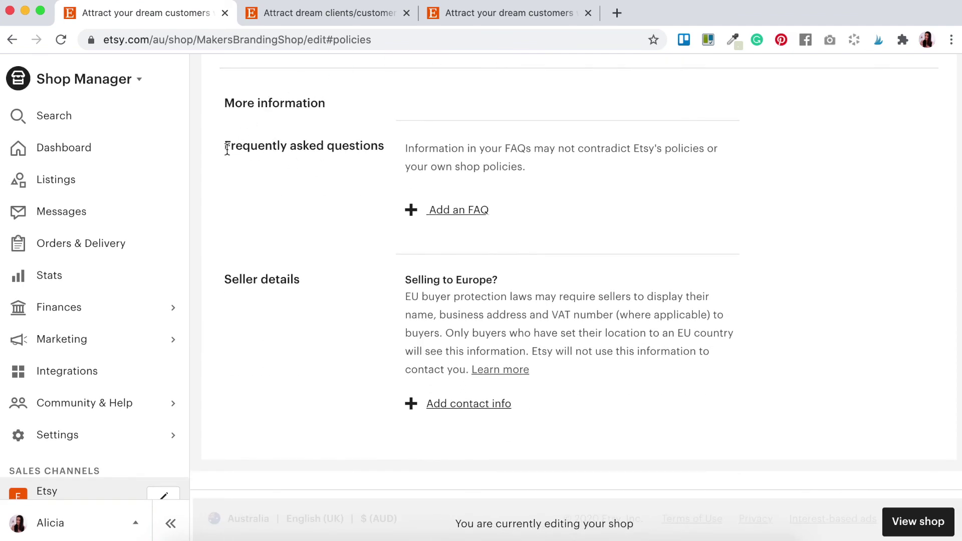
- Open a new FAQ entry, view its preset question topics without changing the selection, and look at the Seller details section
{"action": "left_click_drag", "start_coordinate": [226, 146], "coordinate": [389, 156]}
{"action": "left_click", "coordinate": [350, 173]}
{"action": "left_click", "coordinate": [440, 213]}
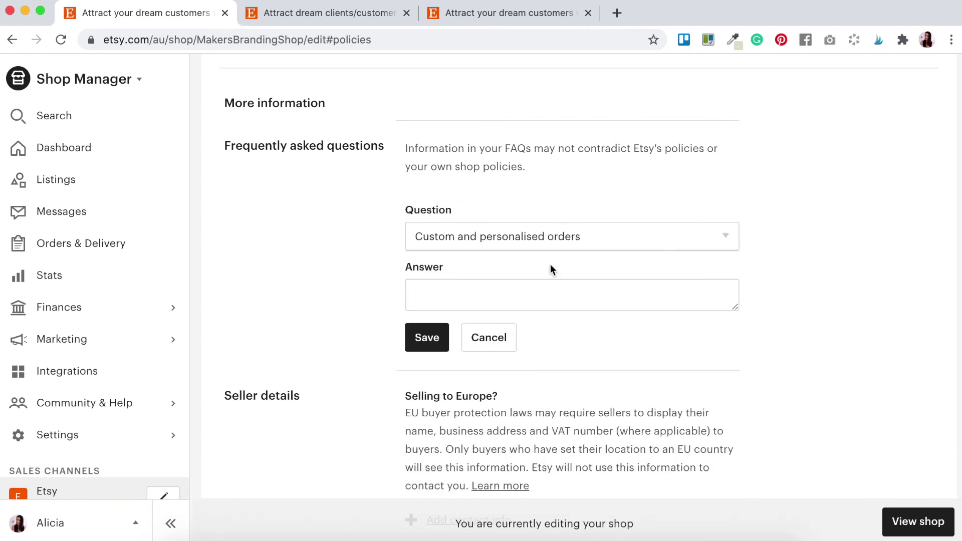
{"action": "left_click", "coordinate": [727, 238]}
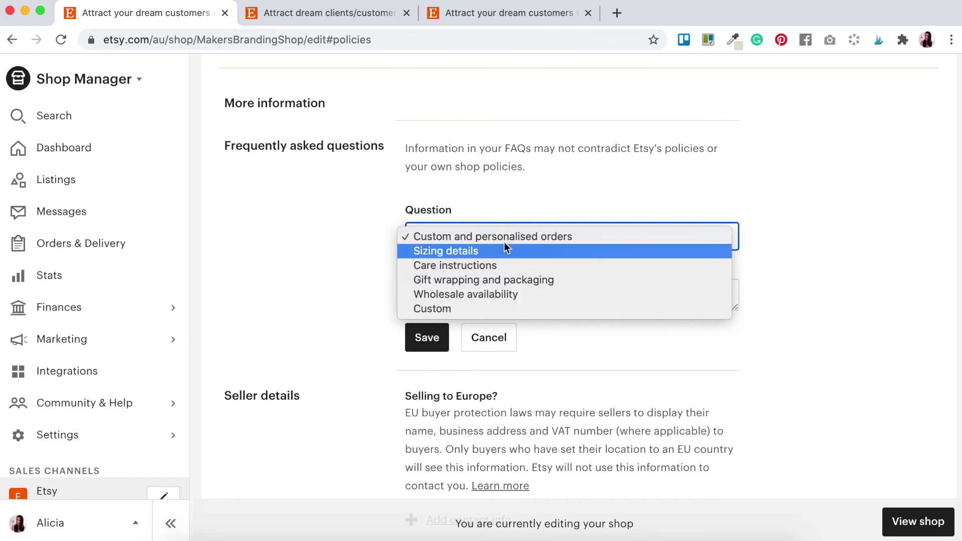
{"action": "left_click", "coordinate": [300, 236]}
{"action": "scroll", "coordinate": [305, 300], "scroll_direction": "down", "scroll_amount": 3}
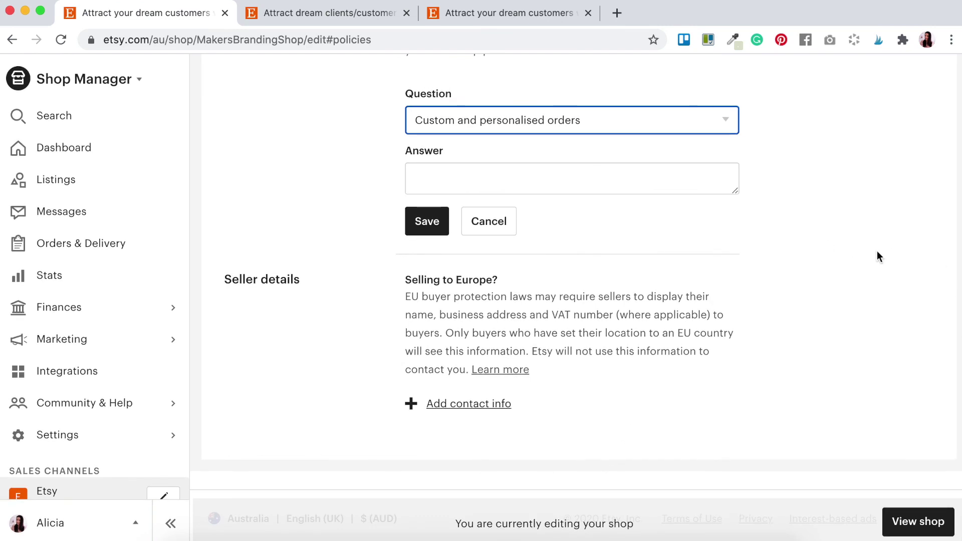
- Switch to the public MakersBrandingShop page and review it from the banner through the announcement, items and reviews to the shop policies
{"action": "scroll", "coordinate": [877, 256], "scroll_direction": "up", "scroll_amount": 10}
{"action": "scroll", "coordinate": [877, 257], "scroll_direction": "up", "scroll_amount": 15}
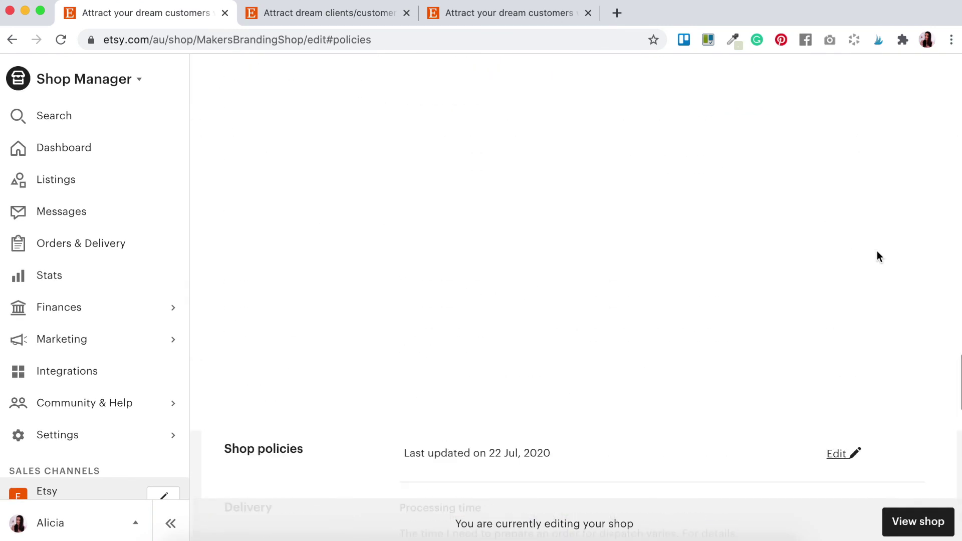
{"action": "scroll", "coordinate": [877, 257], "scroll_direction": "up", "scroll_amount": 2}
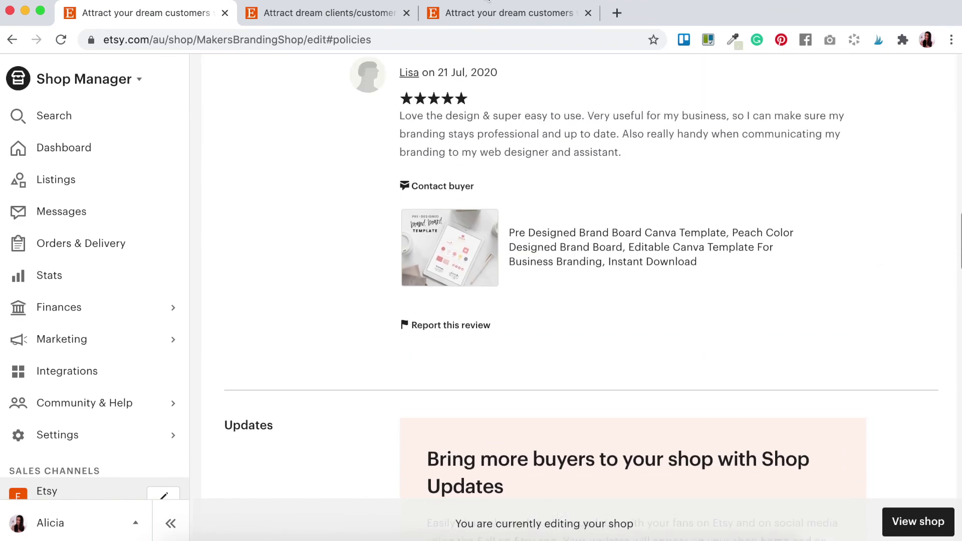
{"action": "left_click", "coordinate": [486, 14]}
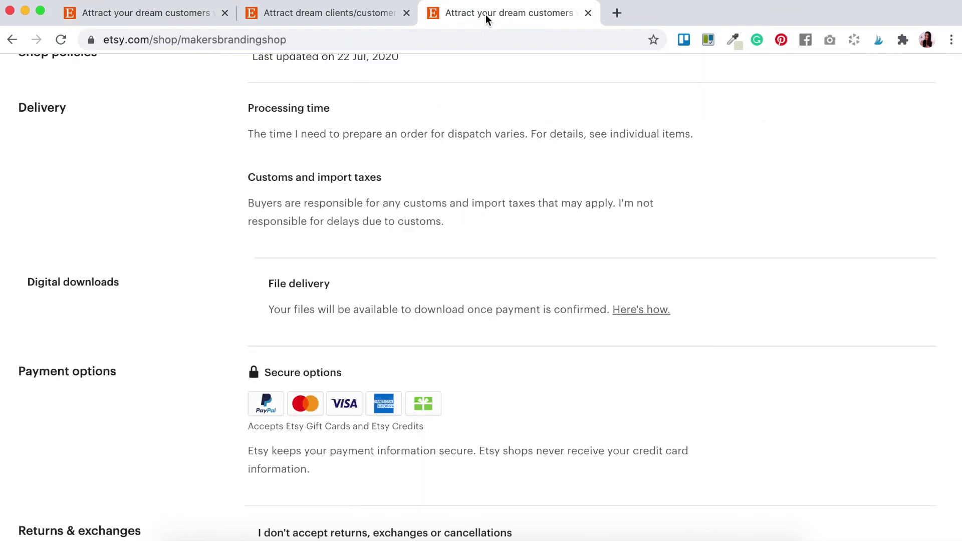
{"action": "scroll", "coordinate": [514, 229], "scroll_direction": "down", "scroll_amount": 2}
{"action": "scroll", "coordinate": [514, 230], "scroll_direction": "up", "scroll_amount": 2}
{"action": "scroll", "coordinate": [515, 229], "scroll_direction": "up", "scroll_amount": 20}
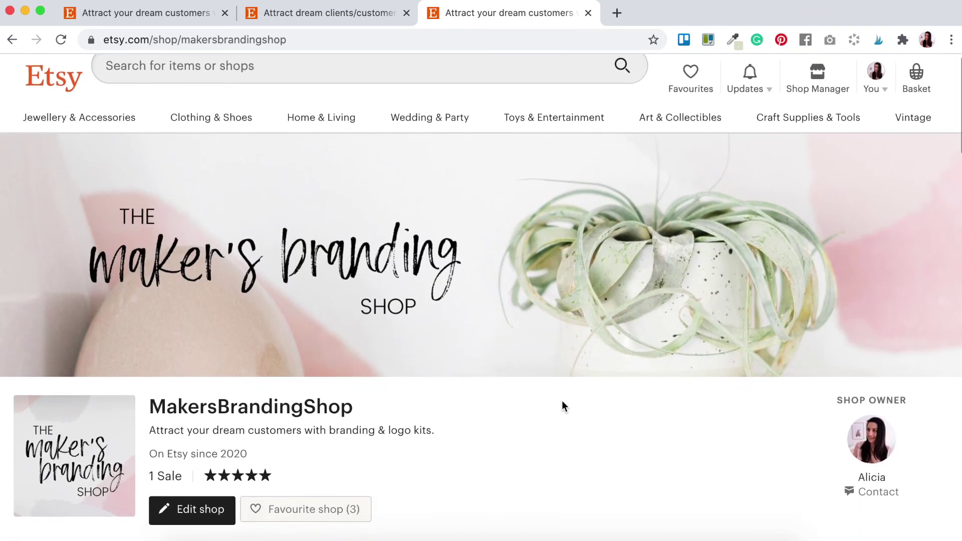
{"action": "scroll", "coordinate": [564, 405], "scroll_direction": "down", "scroll_amount": 2}
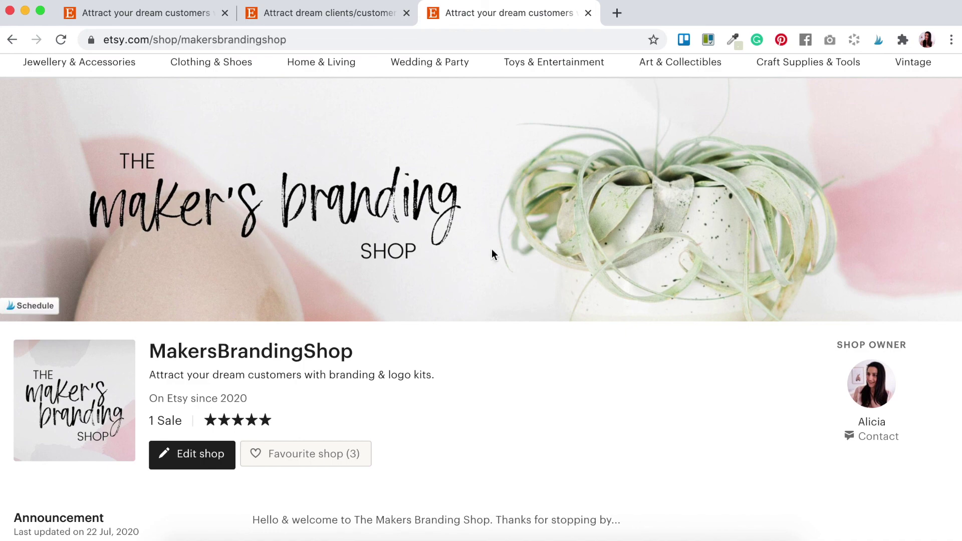
{"action": "scroll", "coordinate": [395, 453], "scroll_direction": "down", "scroll_amount": 5}
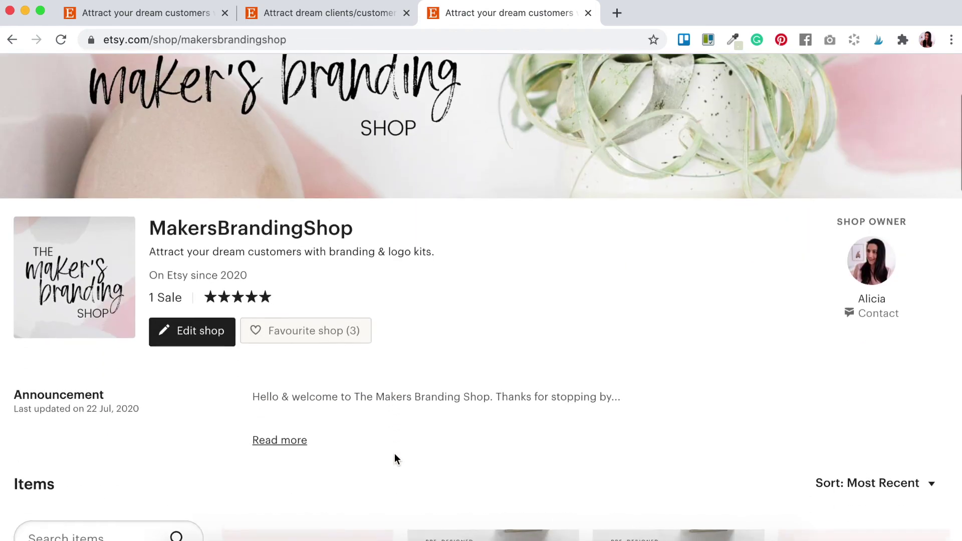
{"action": "scroll", "coordinate": [591, 323], "scroll_direction": "down", "scroll_amount": 10}
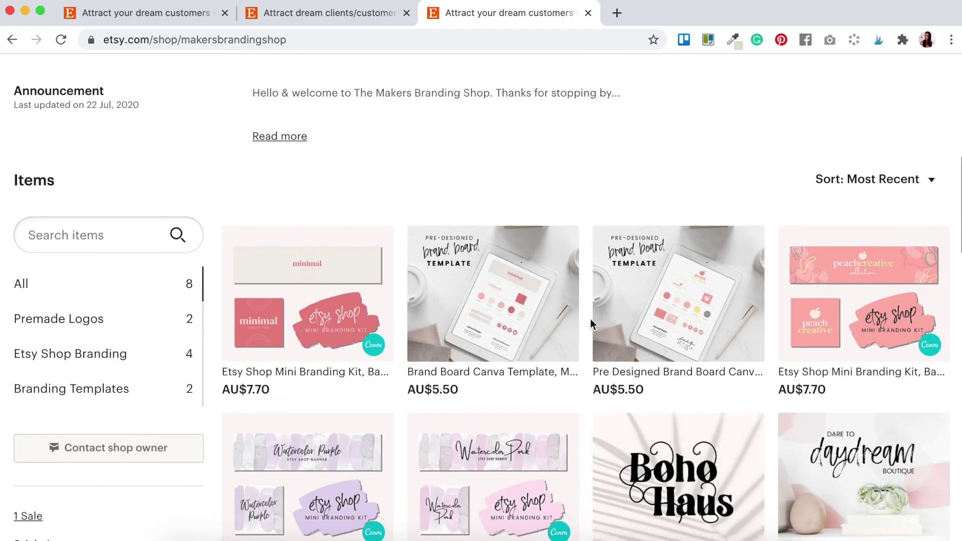
{"action": "scroll", "coordinate": [590, 323], "scroll_direction": "down", "scroll_amount": 5}
{"action": "scroll", "coordinate": [519, 275], "scroll_direction": "down", "scroll_amount": 7}
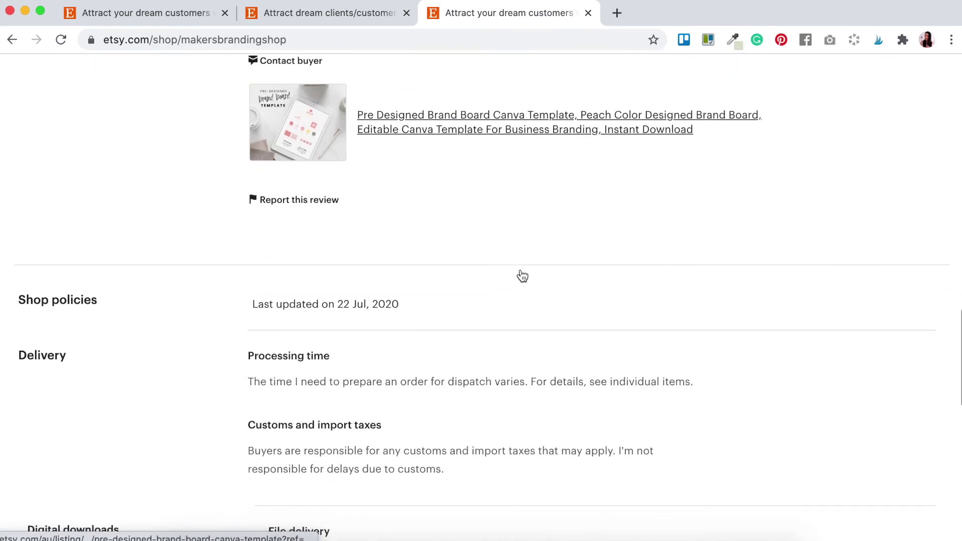